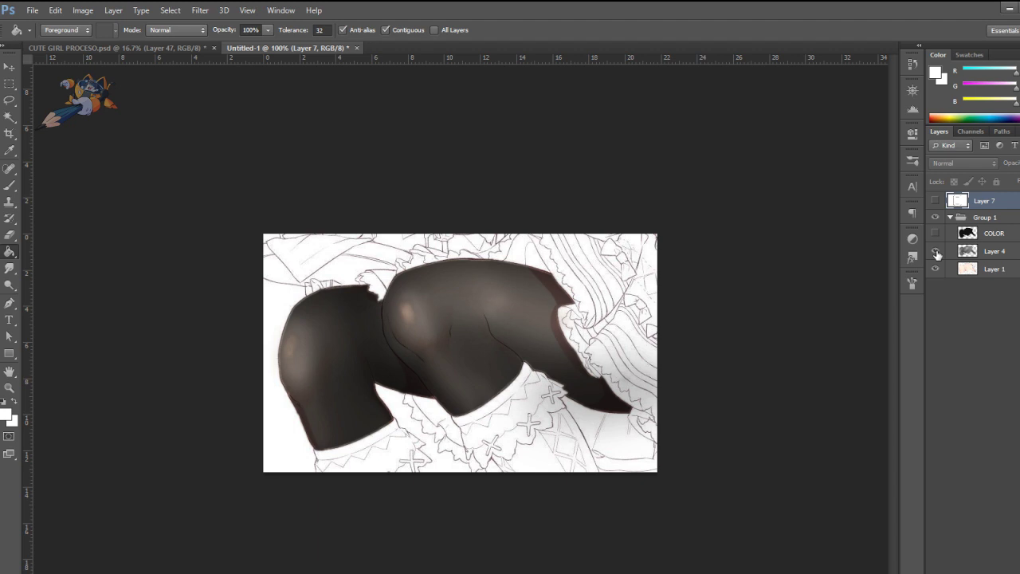
Step: Toggle Layer 4's stocking shading off and on, then show the Layer 7 cylinder sketch
left_click(936, 252)
left_click(937, 252)
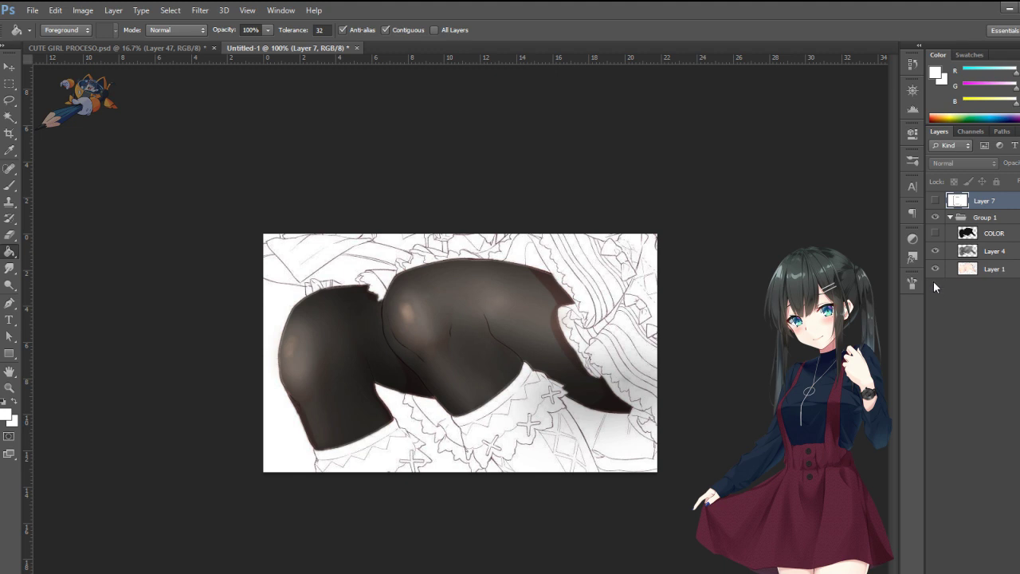
left_click(935, 201)
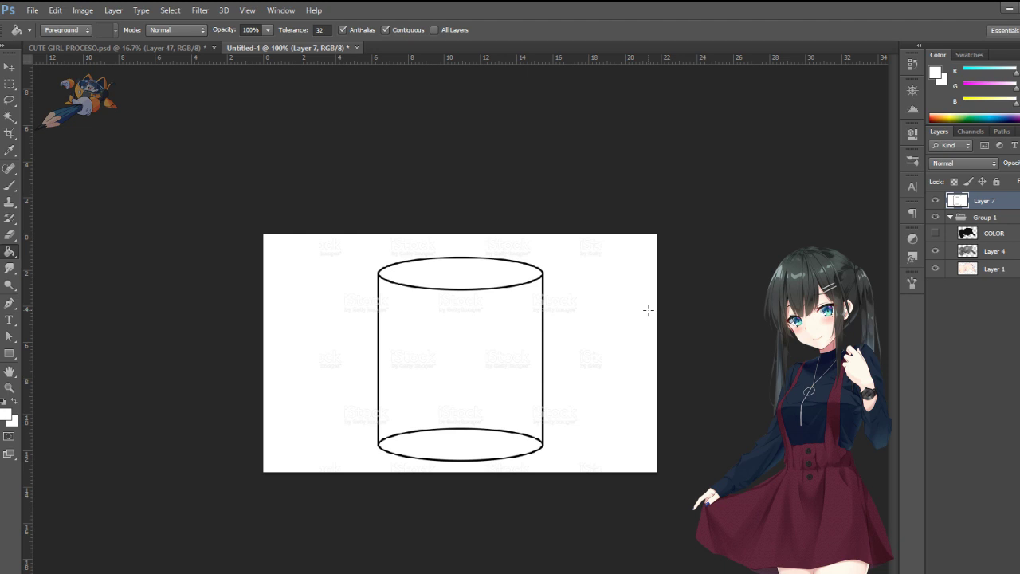
Step: Paint black vertical and horizontal grid lines inside the cylinder with the Brush
key("b")
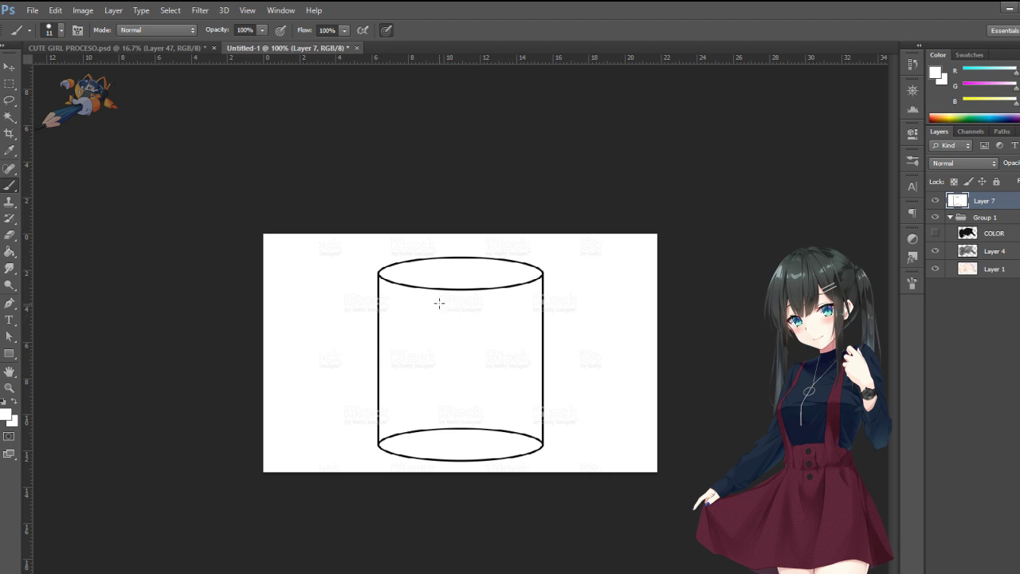
key("x")
left_click_drag(440, 295, 439, 431)
mouse_move(461, 299)
left_mouse_down()
mouse_move(463, 429)
mouse_move(484, 431)
left_mouse_up()
left_click_drag(419, 343, 506, 340)
left_click_drag(423, 368, 511, 364)
left_click_drag(416, 392, 523, 389)
left_click_drag(416, 321, 510, 317)
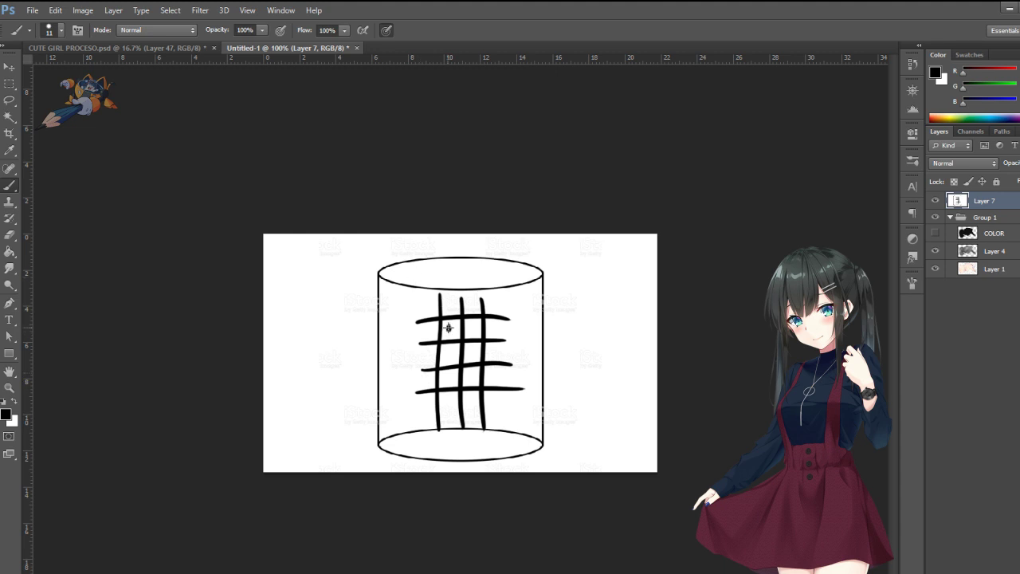
key("ctrl+z")
Step: Crowd vertical lines toward the cylinder's right edge and darken that edge with strokes
left_click_drag(500, 295, 505, 429)
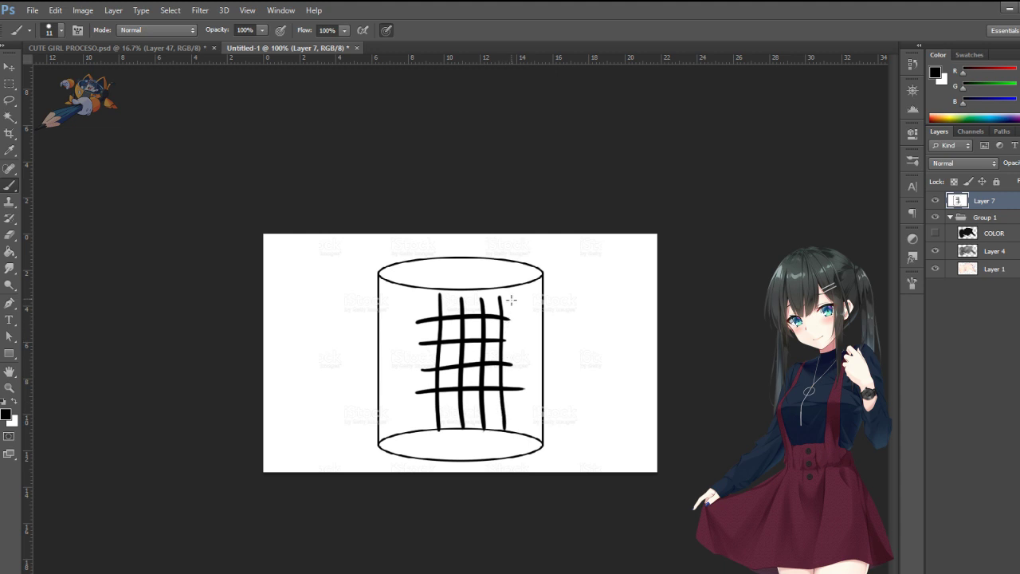
left_click_drag(511, 300, 510, 428)
mouse_move(516, 301)
left_mouse_down()
mouse_move(518, 435)
mouse_move(523, 346)
mouse_move(523, 422)
left_mouse_up()
left_click_drag(528, 319, 529, 345)
left_click_drag(531, 300, 527, 404)
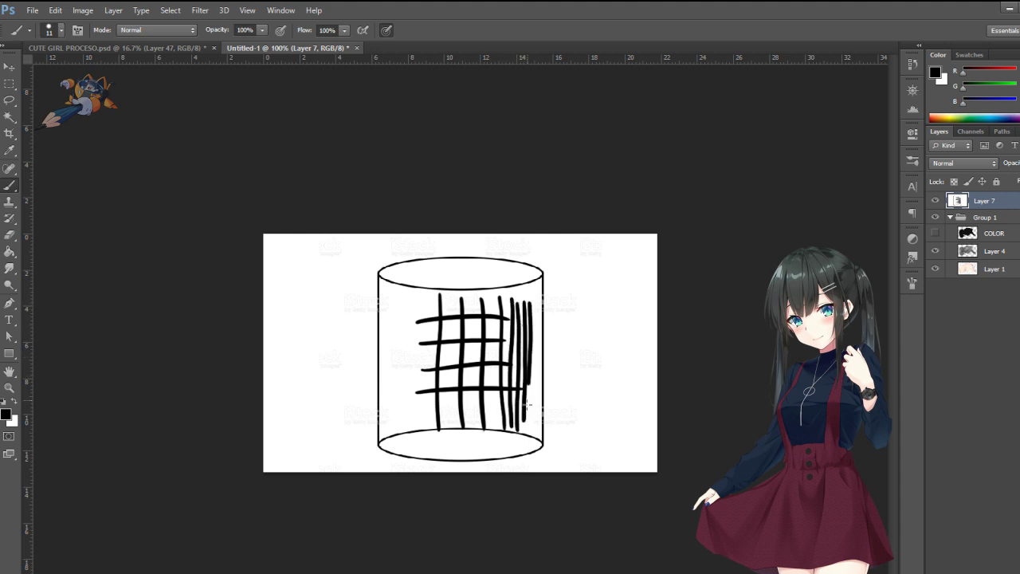
left_click_drag(531, 303, 535, 422)
left_click_drag(536, 310, 540, 438)
left_click_drag(543, 304, 534, 430)
left_click_drag(544, 308, 545, 438)
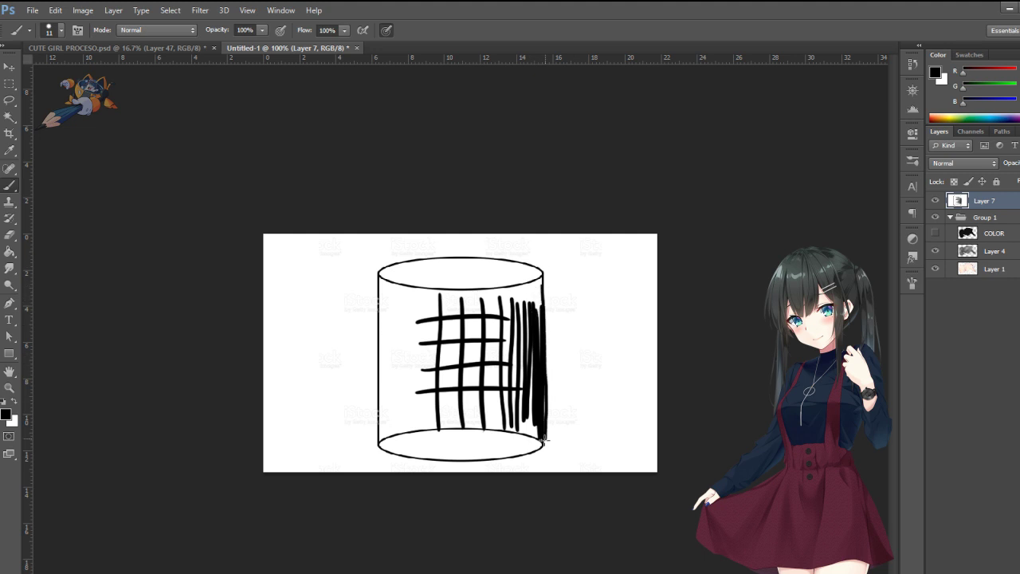
mouse_move(544, 289)
left_mouse_down()
mouse_move(545, 270)
mouse_move(543, 306)
mouse_move(544, 247)
left_mouse_up()
left_click_drag(540, 429, 542, 463)
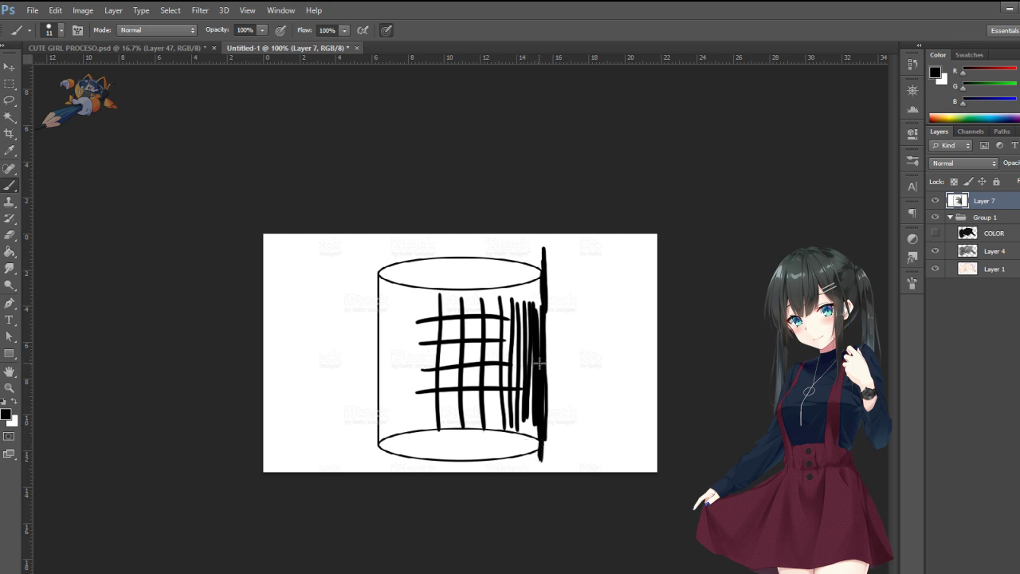
left_click_drag(553, 281, 550, 297)
Step: Switch the paint colour to red and mark the cylinder's middle line labelled 10
left_click(7, 414)
left_click(283, 416)
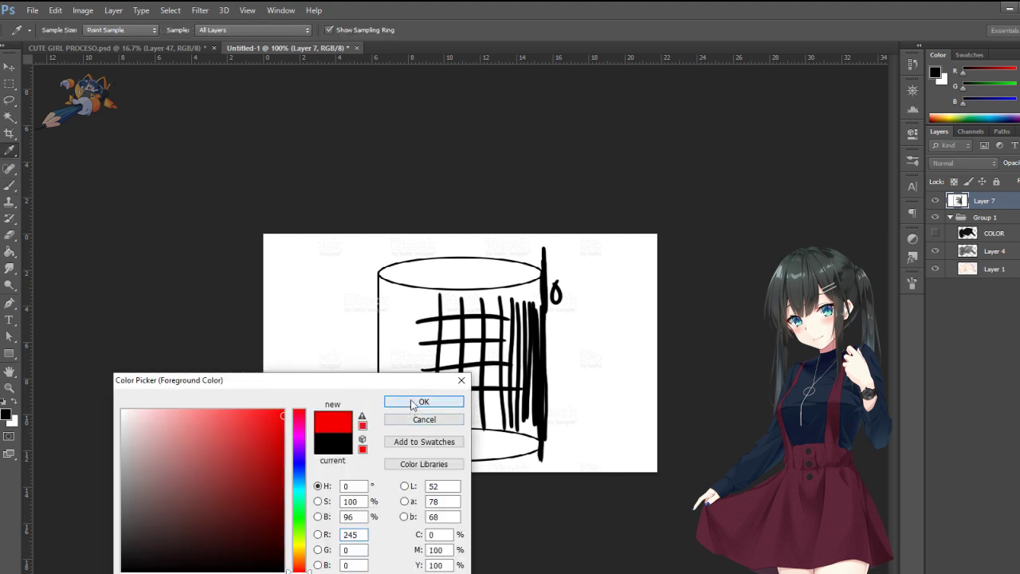
left_click(412, 403)
mouse_move(463, 290)
left_mouse_down()
mouse_move(463, 469)
mouse_move(461, 291)
left_mouse_up()
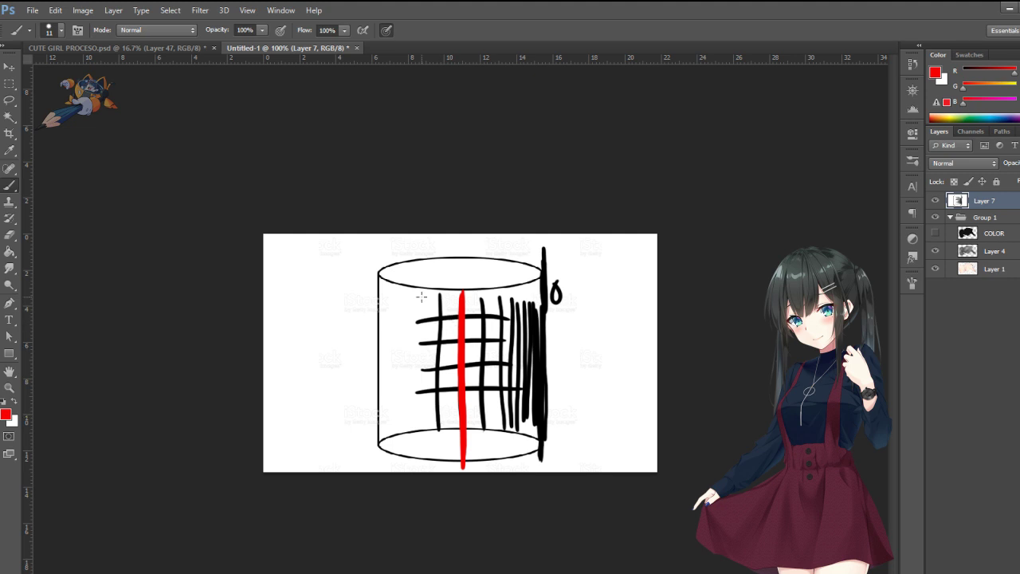
mouse_move(459, 272)
left_mouse_down()
mouse_move(452, 287)
mouse_move(470, 274)
mouse_move(492, 352)
mouse_move(490, 450)
left_mouse_up()
Step: Add red spacing marks toward the right edge and a curved arrow, then hide Layer 7
left_click_drag(500, 289, 513, 434)
left_click_drag(525, 276, 540, 422)
left_click_drag(555, 287, 557, 296)
mouse_move(450, 303)
left_mouse_down()
mouse_move(383, 286)
mouse_move(376, 293)
mouse_move(397, 301)
left_mouse_up()
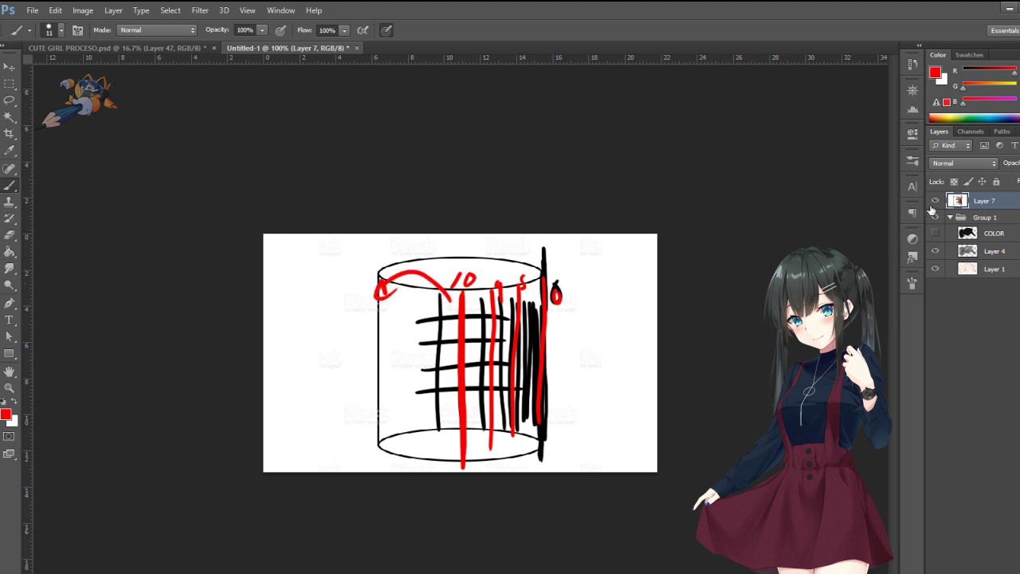
left_click(935, 202)
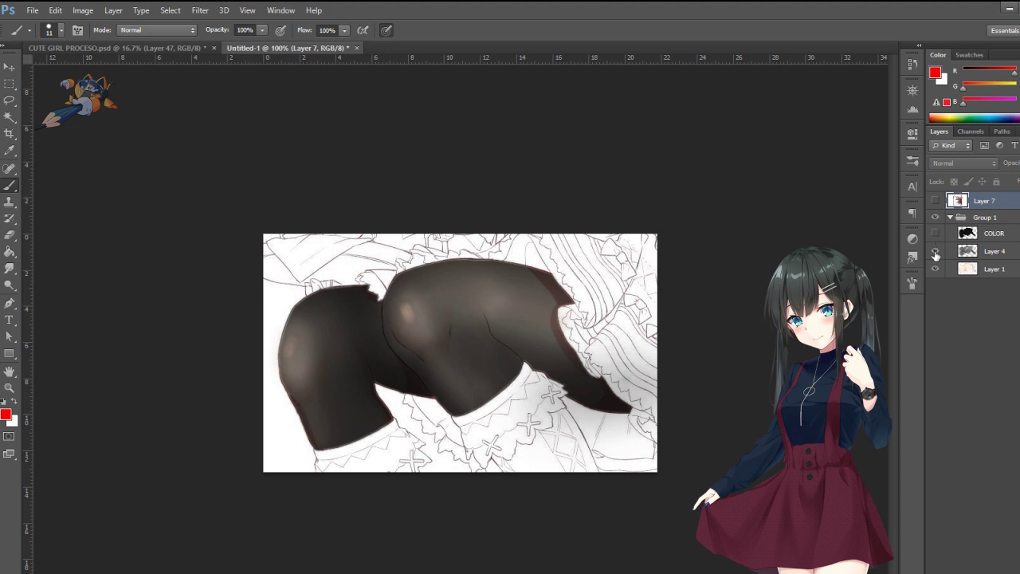
Step: Hide Layer 4 and select the COLOR layer with its silhouette visible
left_click(936, 252)
left_click(937, 252)
left_click(936, 251)
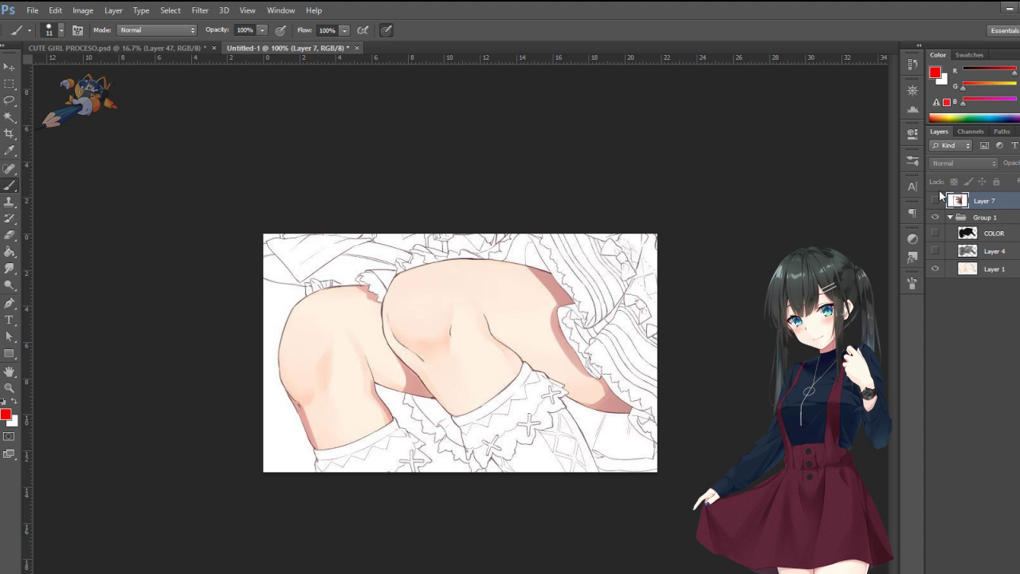
left_click(997, 237)
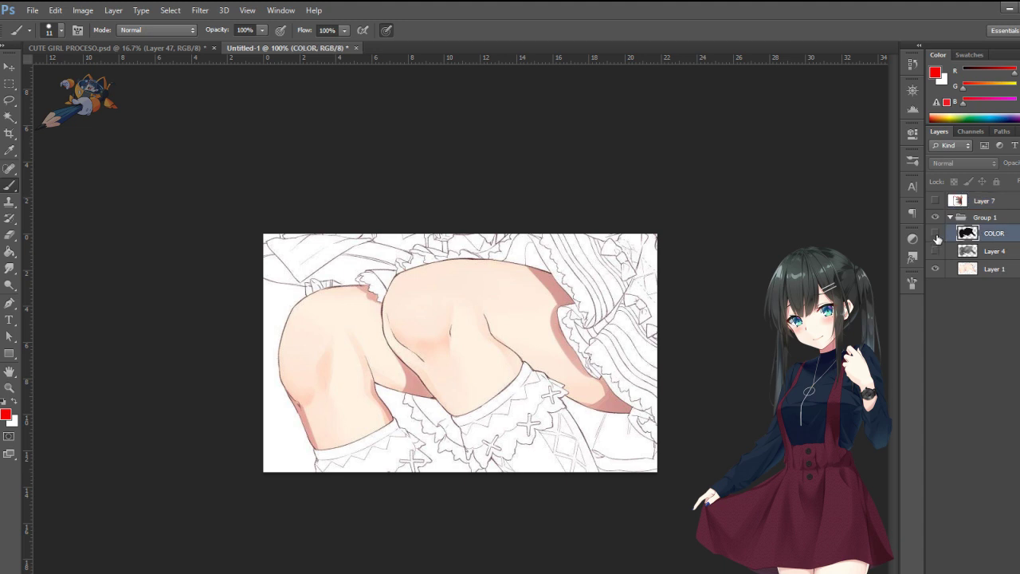
left_click(936, 234)
left_click(936, 234)
left_click(936, 235)
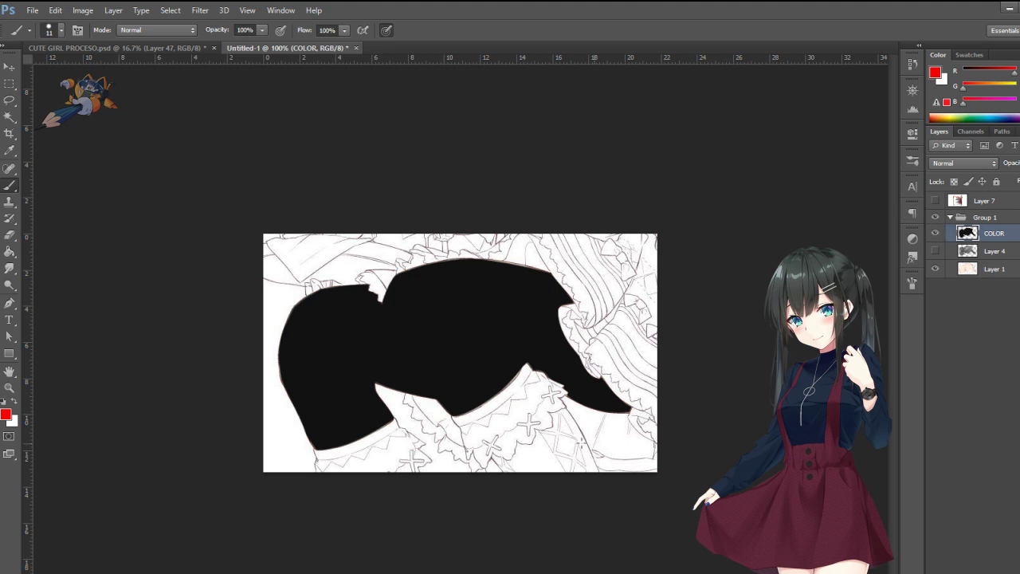
Step: Set the paint colour to near-black RGB 18/18/18 and lower COLOR's Fill
left_click(6, 417)
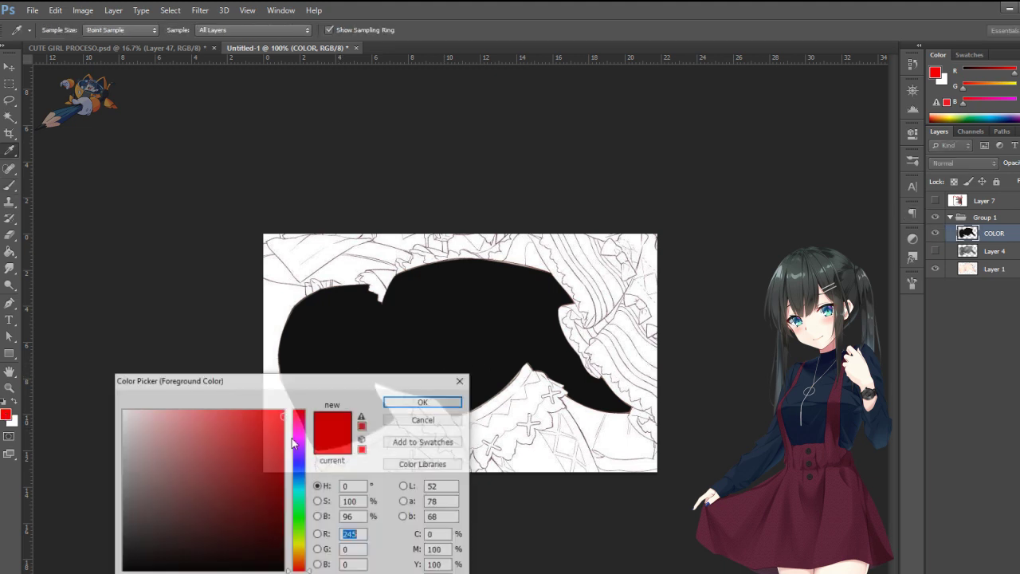
left_click(457, 328)
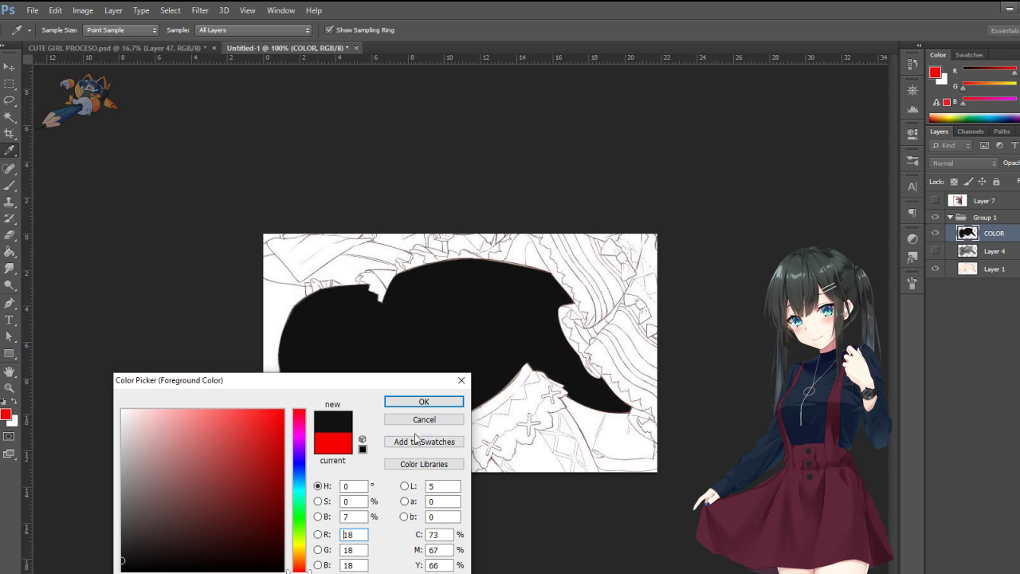
left_click(424, 401)
key("b")
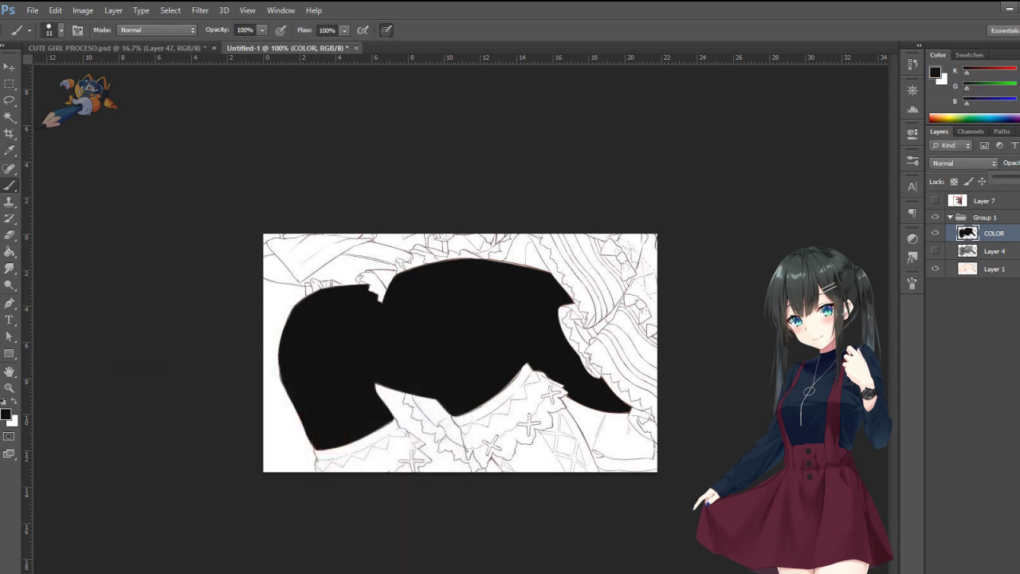
left_click_drag(1015, 181, 1006, 182)
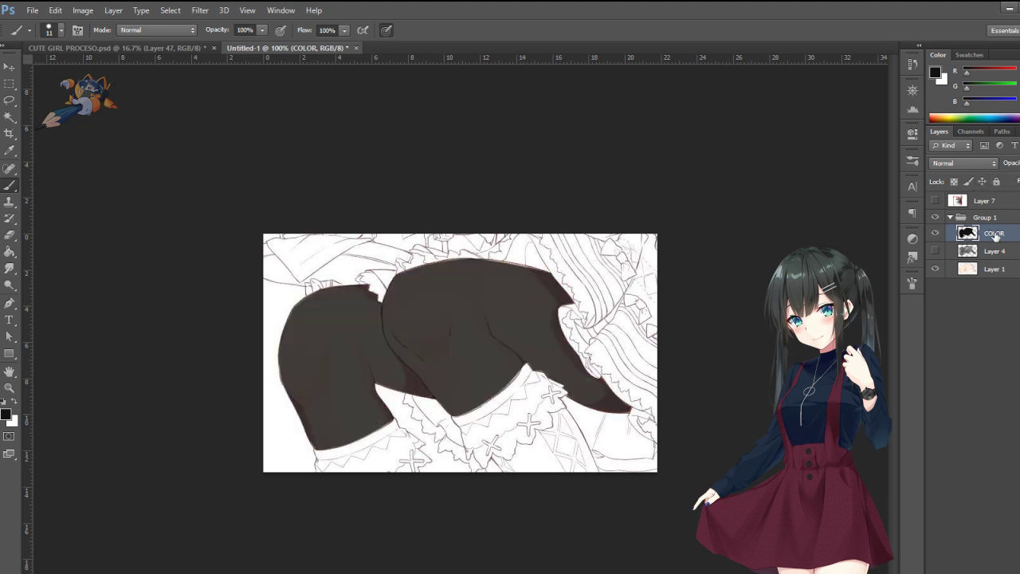
left_click(9, 67)
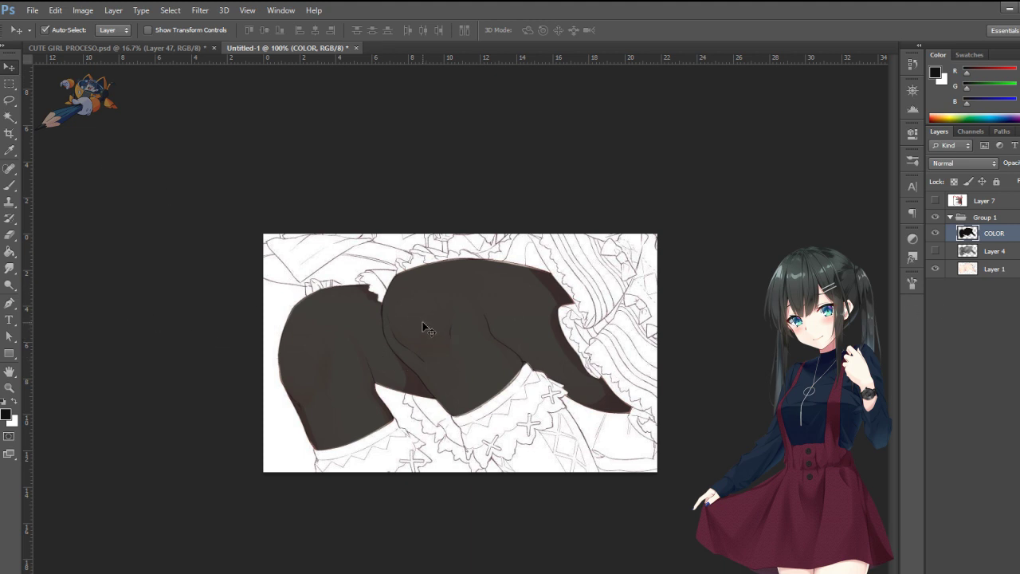
Step: Set up the Eraser with a soft round tip at 5% opacity
key("e")
right_click(386, 293)
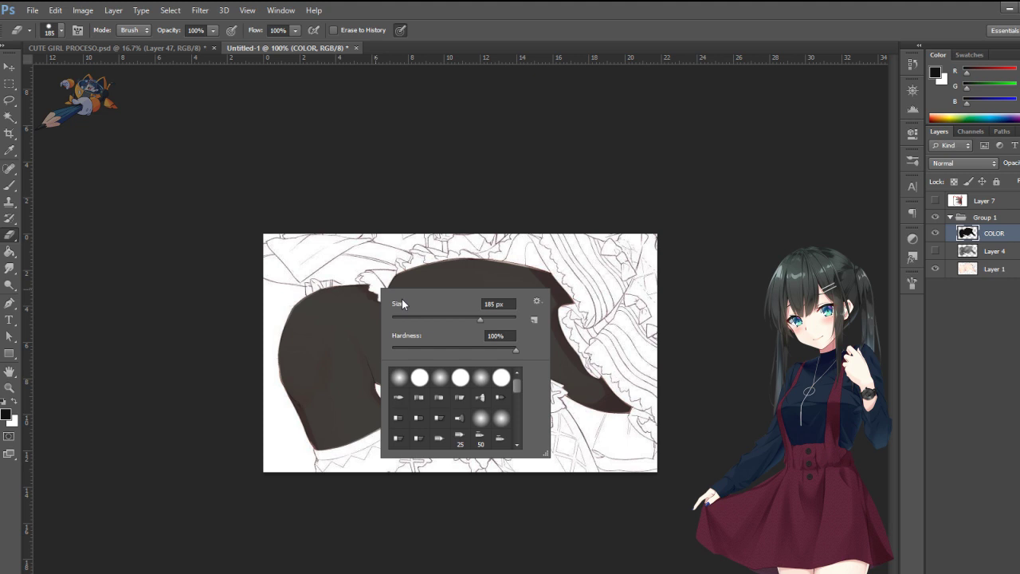
left_click(482, 379)
left_click(394, 346)
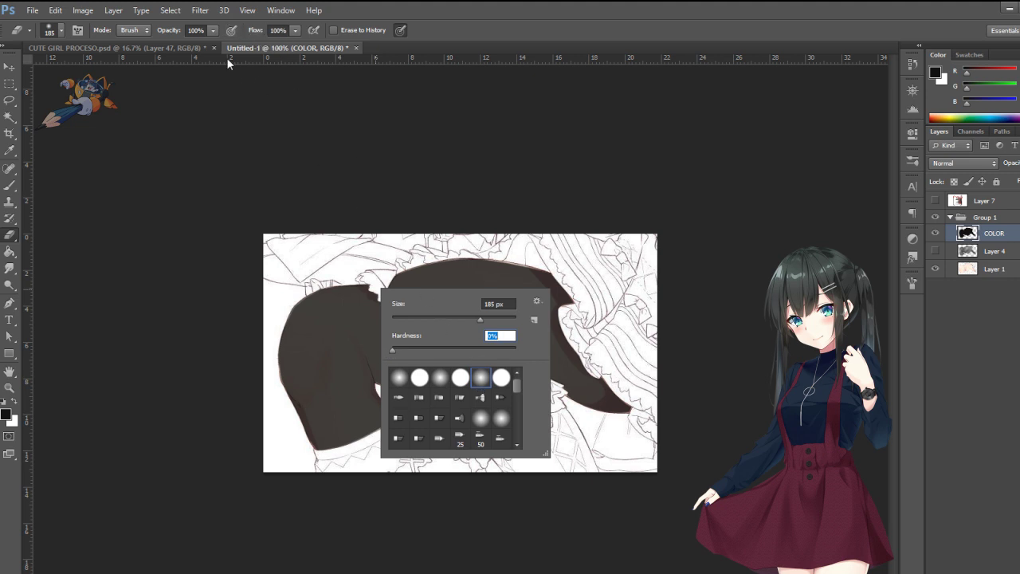
left_click(213, 36)
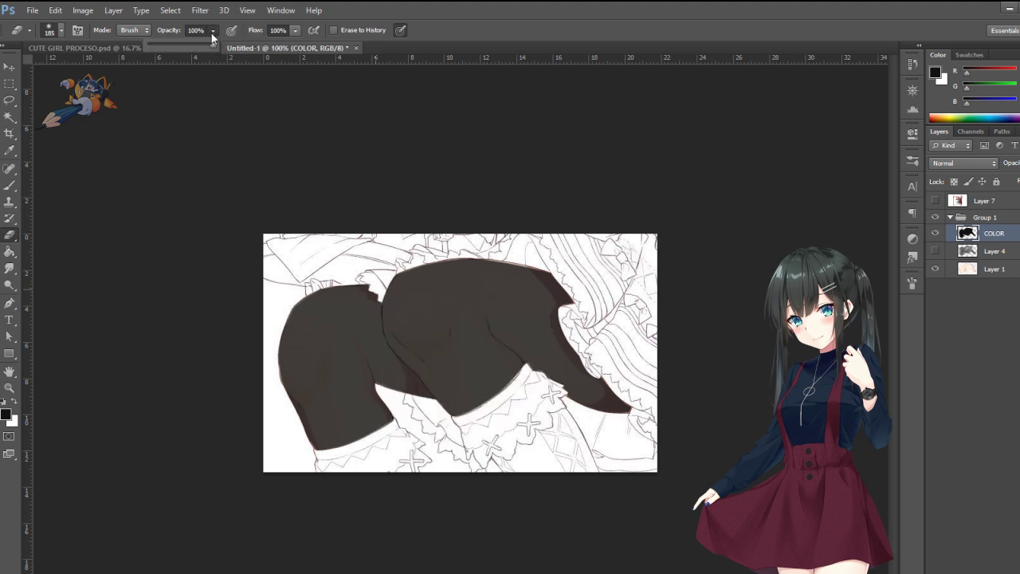
left_click_drag(155, 44, 154, 45)
right_click(429, 321)
Step: Lightly erase the upper areas of both stocking shapes on the COLOR layer
mouse_move(429, 301)
left_mouse_down()
mouse_move(433, 284)
mouse_move(444, 296)
mouse_move(435, 326)
mouse_move(452, 342)
mouse_move(432, 312)
mouse_move(481, 375)
mouse_move(430, 305)
left_mouse_up()
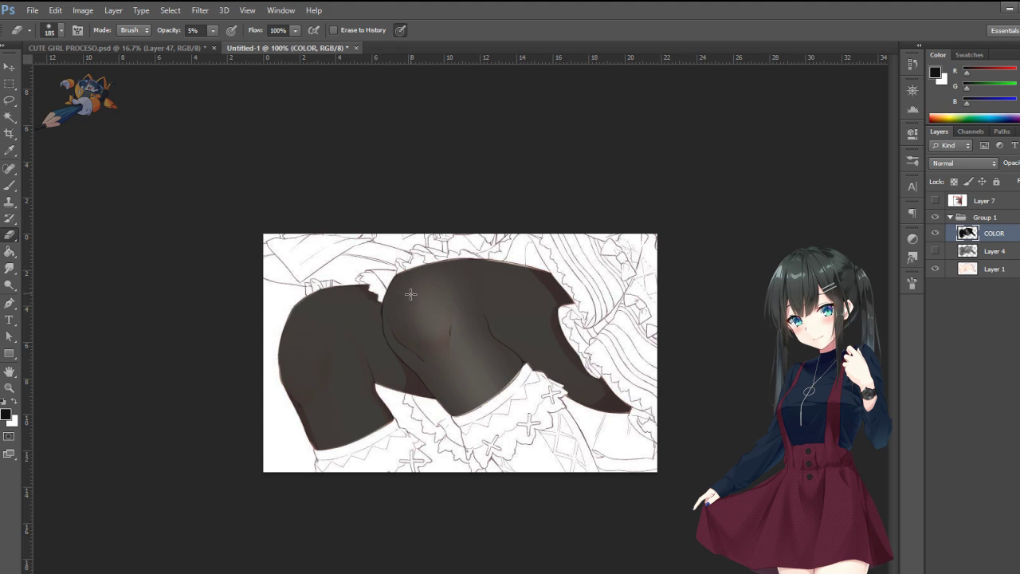
mouse_move(421, 295)
left_mouse_down()
mouse_move(418, 329)
mouse_move(421, 292)
mouse_move(459, 384)
mouse_move(454, 343)
mouse_move(488, 380)
mouse_move(477, 362)
mouse_move(480, 315)
mouse_move(451, 295)
mouse_move(559, 324)
mouse_move(442, 295)
mouse_move(573, 315)
left_mouse_up()
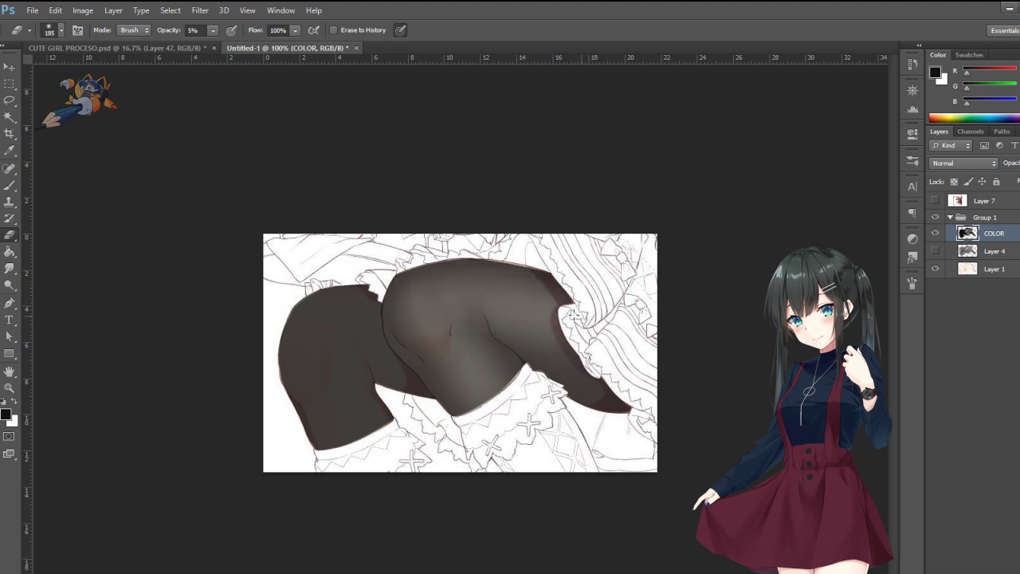
mouse_move(310, 355)
left_mouse_down()
mouse_move(324, 388)
mouse_move(314, 318)
mouse_move(338, 436)
mouse_move(310, 353)
mouse_move(292, 346)
mouse_move(294, 359)
mouse_move(292, 339)
left_mouse_up()
mouse_move(447, 270)
left_mouse_down()
mouse_move(411, 308)
mouse_move(420, 326)
mouse_move(408, 312)
mouse_move(423, 311)
left_mouse_up()
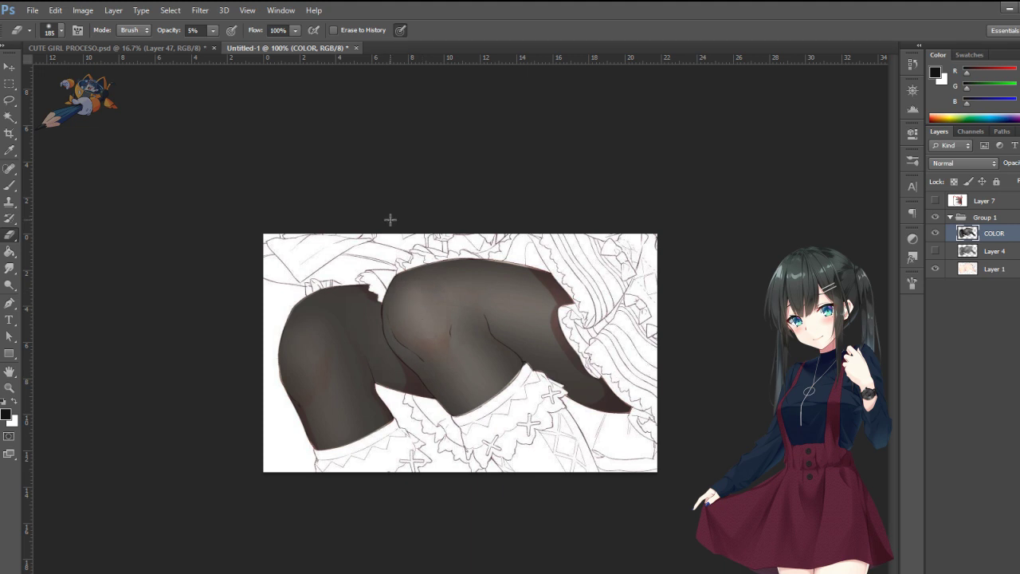
Step: Pick red as the paint colour, add a new Layer 8, and set the brush to 31 px
key("i")
left_click(8, 417)
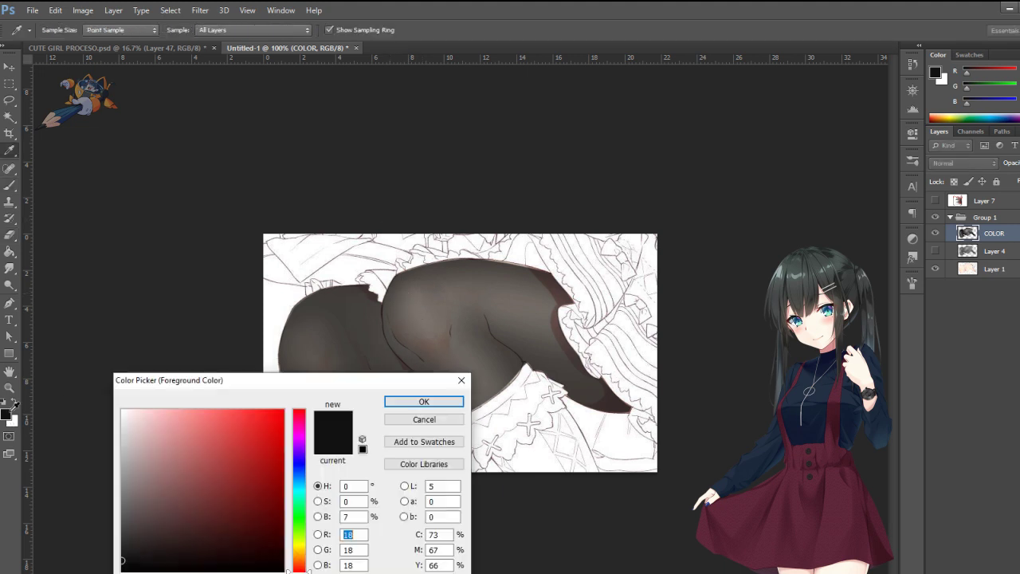
left_click(269, 428)
left_click(425, 401)
key("b")
left_click(406, 401)
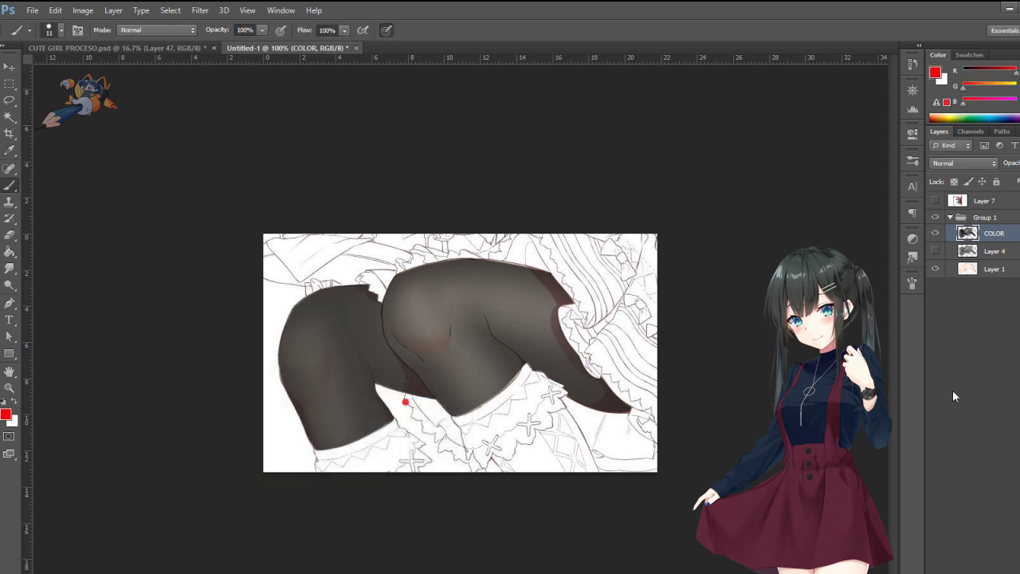
key("ctrl+shift+alt+n")
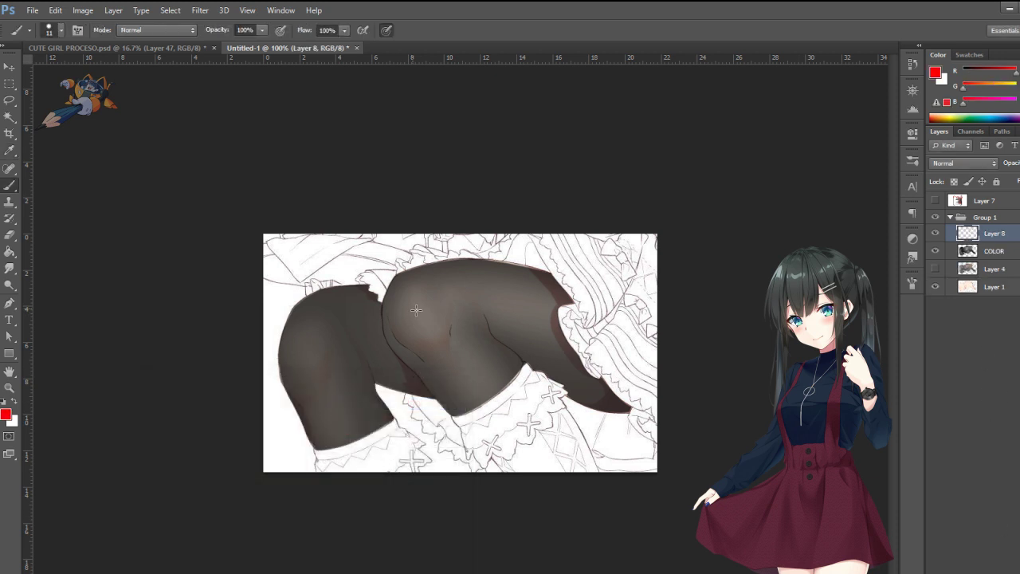
right_click(436, 339)
left_click_drag(438, 332, 447, 332)
Step: Sketch a red guide arc along the leg top and a downward arrow on the thigh
left_click_drag(401, 287, 395, 307)
key("ctrl+z")
mouse_move(547, 276)
left_mouse_down()
mouse_move(501, 261)
mouse_move(373, 256)
left_mouse_up()
left_click_drag(543, 252, 536, 299)
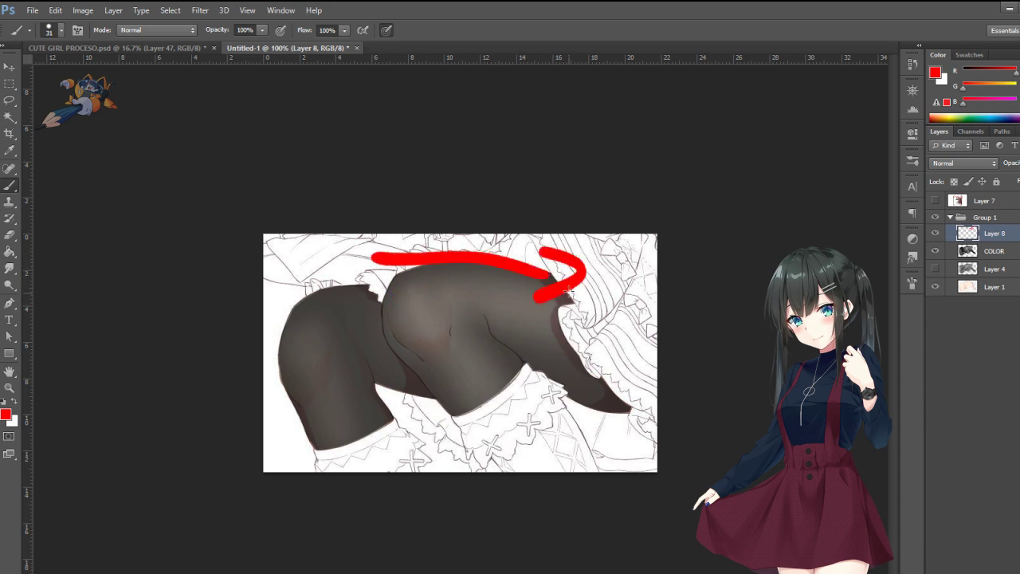
left_click_drag(422, 361, 485, 459)
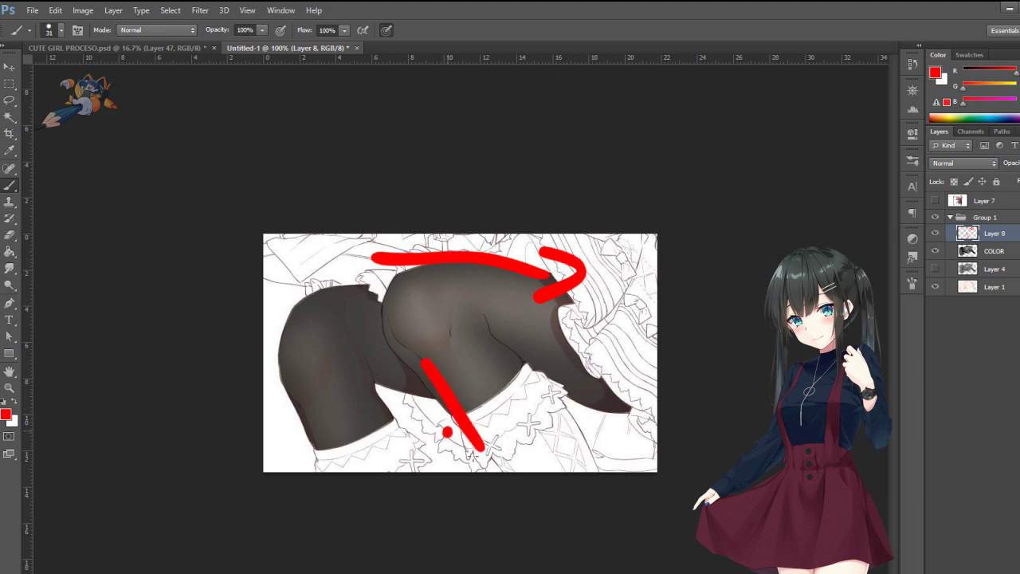
left_click_drag(445, 429, 486, 415)
Step: Try red marks on the upper thigh, then undo the # sign, arrow and hook
mouse_move(399, 297)
left_mouse_down()
mouse_move(399, 323)
mouse_move(416, 279)
mouse_move(381, 341)
left_mouse_up()
key("ctrl+z")
mouse_move(389, 279)
left_mouse_down()
mouse_move(378, 343)
mouse_move(440, 311)
left_mouse_up()
left_click_drag(363, 293, 443, 292)
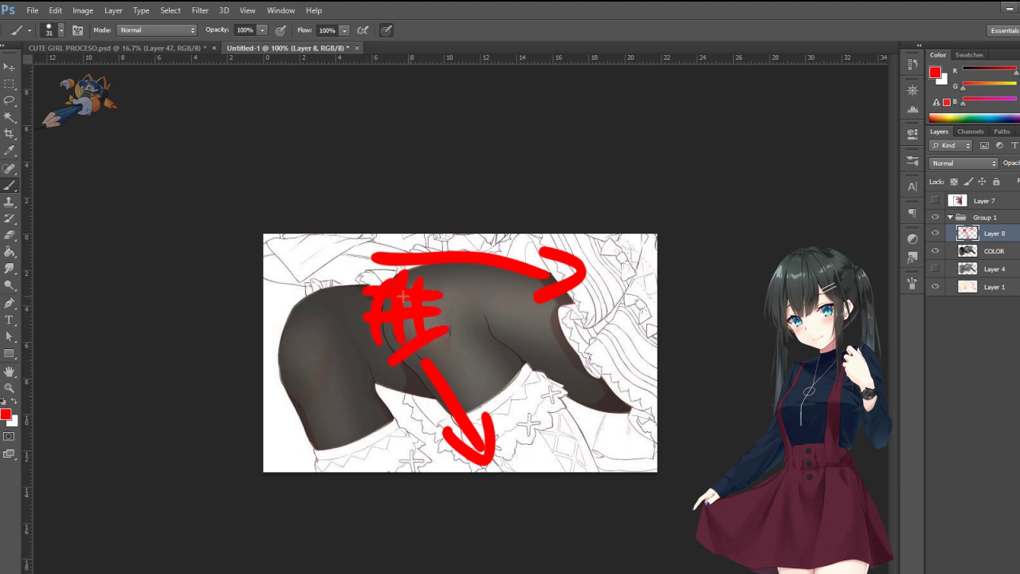
key("ctrl+alt+z")
key("ctrl+alt+z")
key("ctrl+alt+z")
key("ctrl+alt+z")
key("ctrl+alt+z")
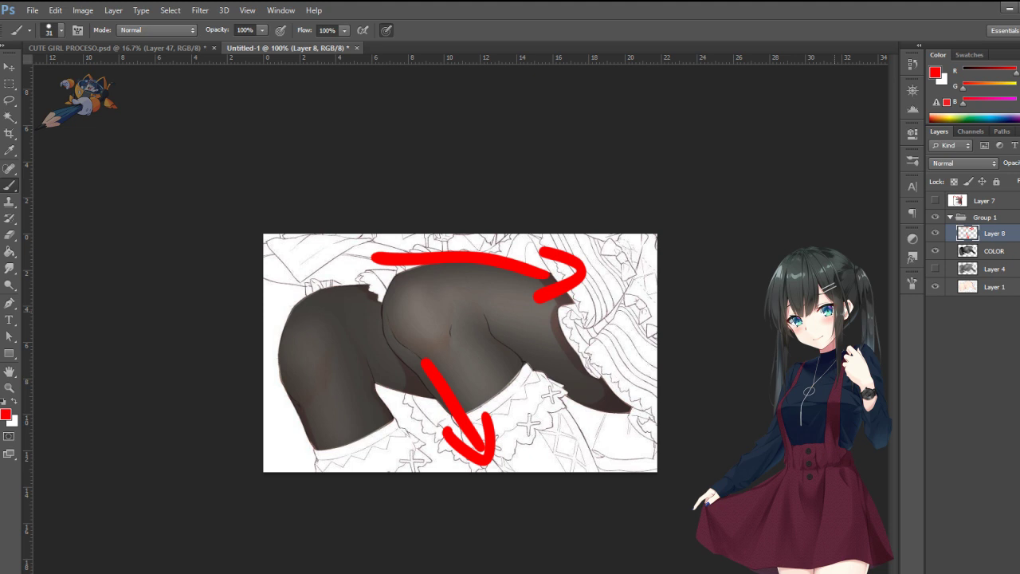
key("ctrl+alt+z")
key("ctrl+alt+z")
key("ctrl+alt+z")
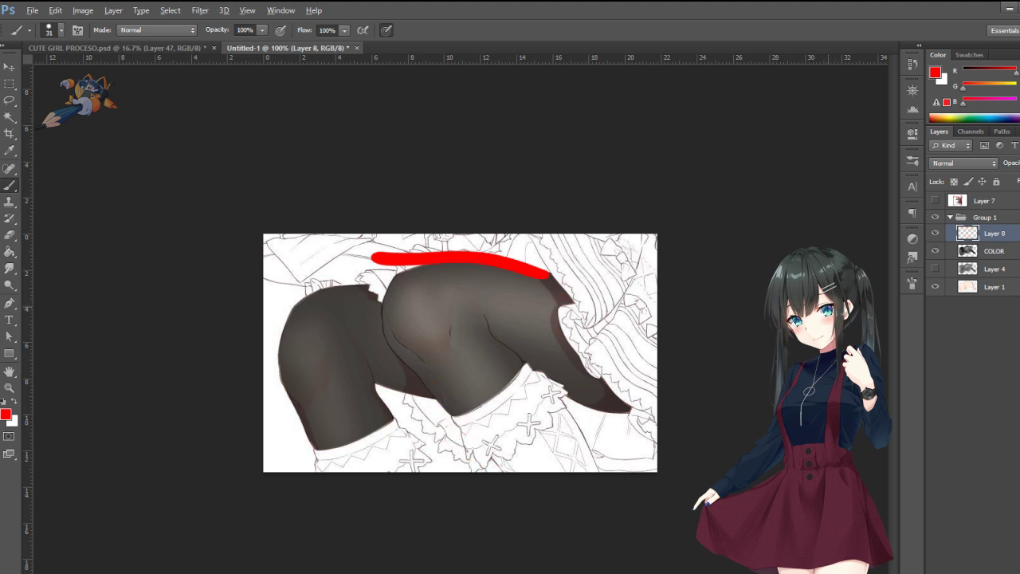
key("ctrl+alt+z")
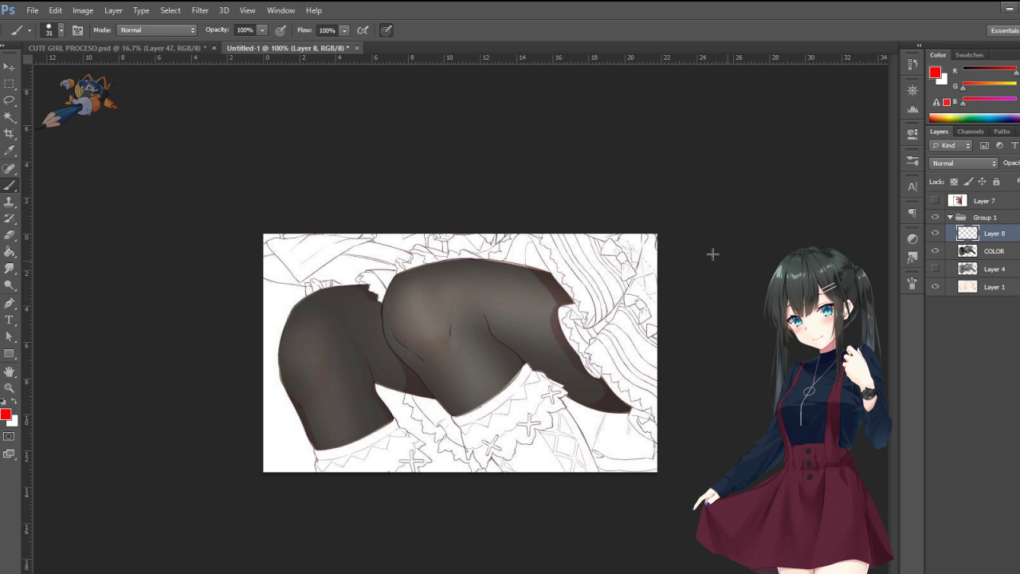
Step: Erase further highlights across both thighs and the gap between them on the COLOR layer
left_click(990, 254)
key("e")
mouse_move(420, 321)
left_mouse_down()
mouse_move(406, 322)
mouse_move(434, 339)
mouse_move(423, 300)
left_mouse_up()
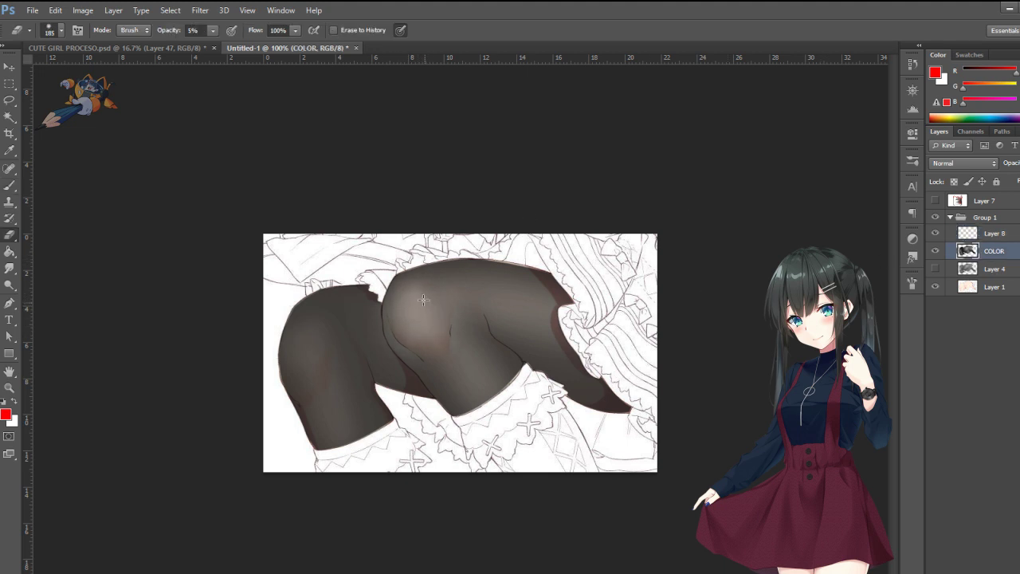
mouse_move(426, 345)
left_mouse_down()
mouse_move(413, 285)
mouse_move(440, 330)
mouse_move(407, 305)
left_mouse_up()
mouse_move(336, 326)
left_mouse_down()
mouse_move(290, 358)
mouse_move(299, 359)
left_mouse_up()
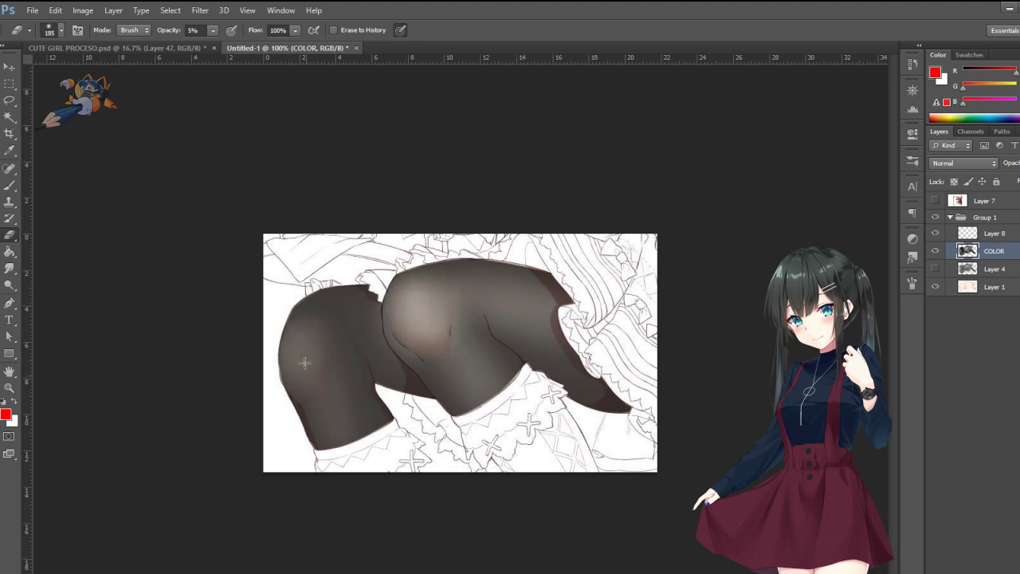
mouse_move(376, 327)
left_mouse_down()
mouse_move(330, 332)
mouse_move(388, 330)
left_mouse_up()
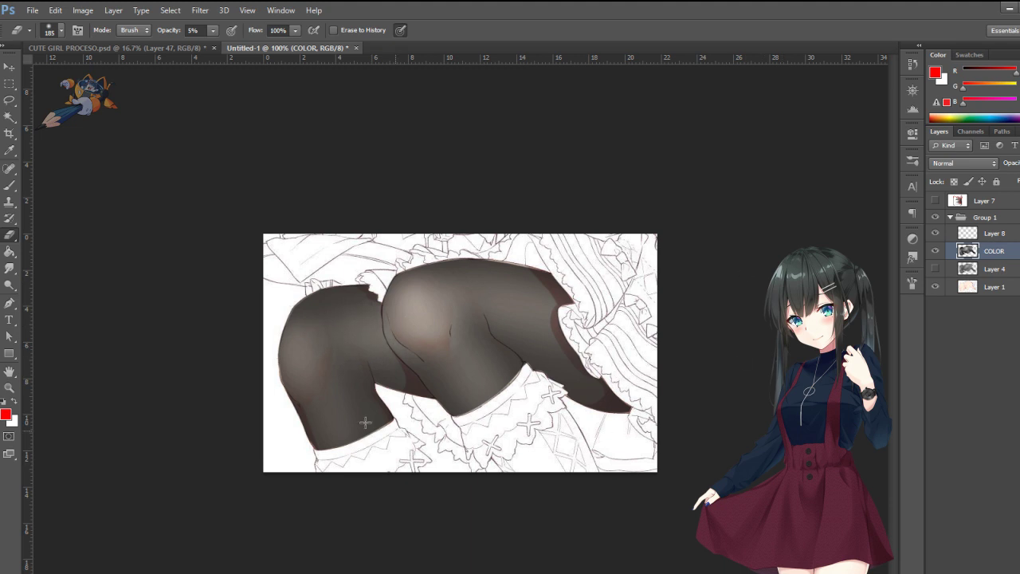
Step: Reset the colours to default black and white and return to the Brush
left_click(5, 402)
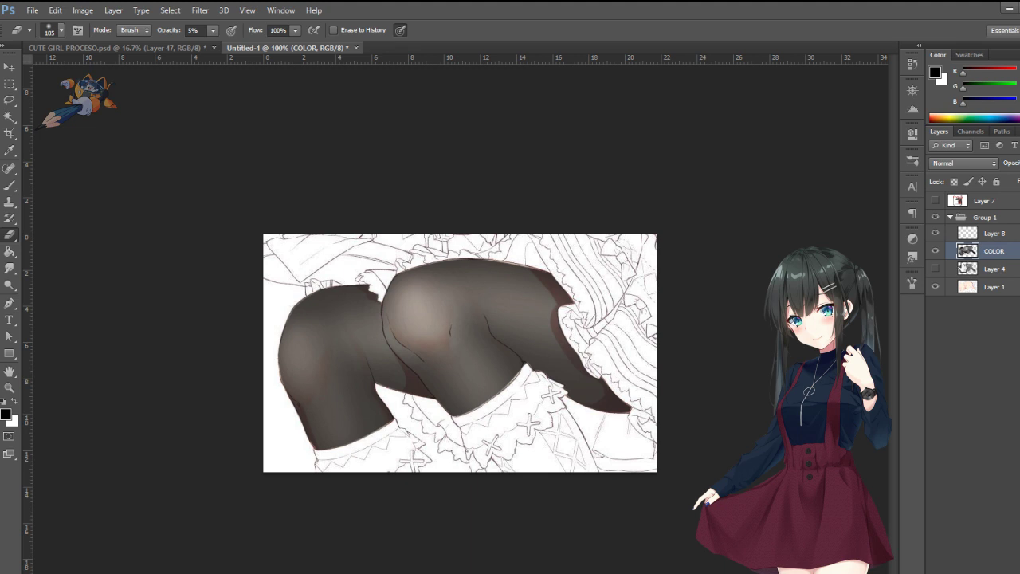
key("b")
left_click_drag(512, 279, 586, 292)
key("ctrl+z")
right_click(586, 291)
Step: Set the brush to a soft round tip with 0% hardness and 10% opacity
left_click_drag(584, 329, 569, 328)
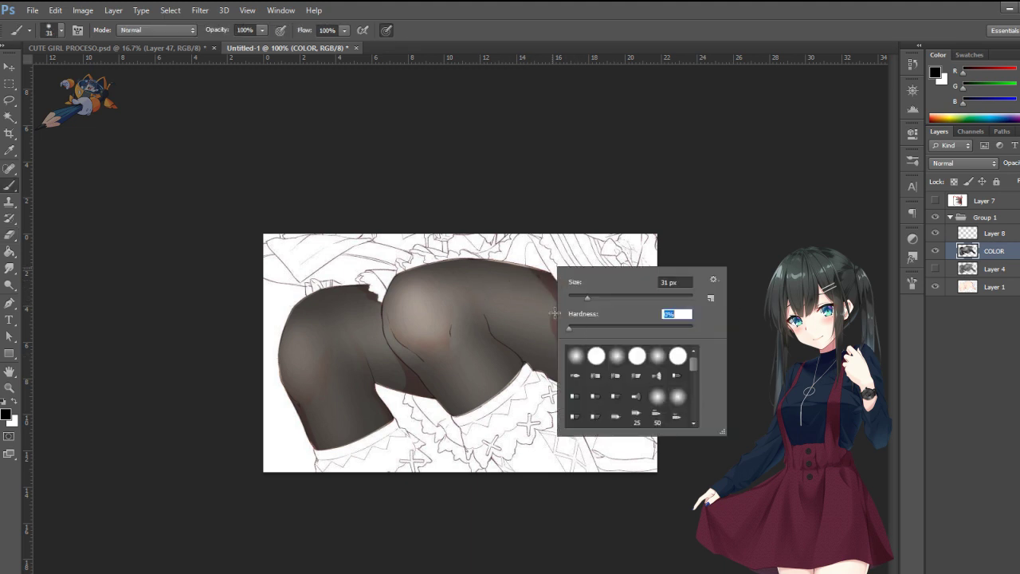
left_click(618, 358)
left_click(262, 31)
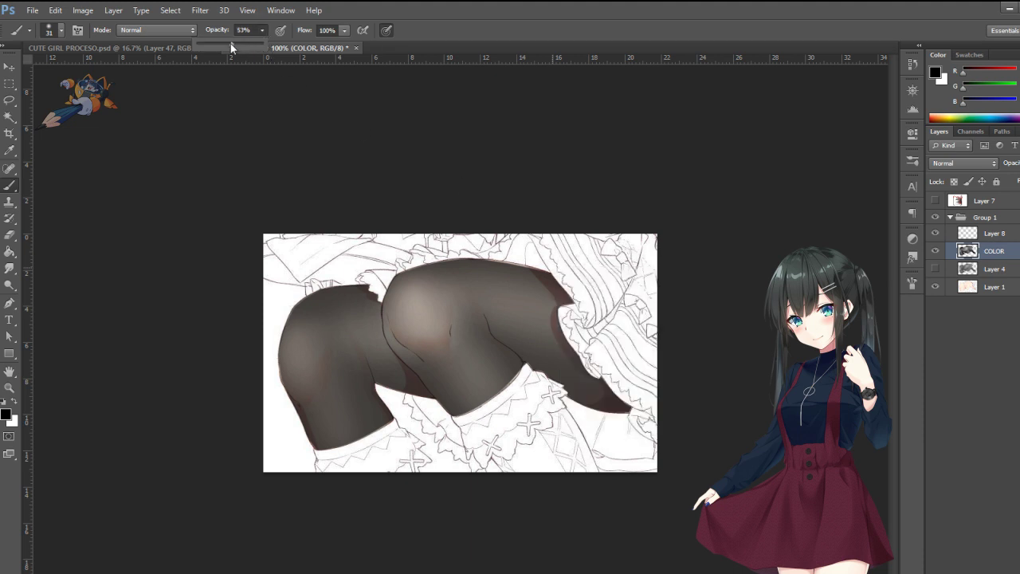
left_click_drag(209, 46, 205, 44)
left_click(533, 267)
Step: Enlarge the soft brush to 442 px for broad shading
right_click(535, 321)
left_click_drag(579, 361, 674, 361)
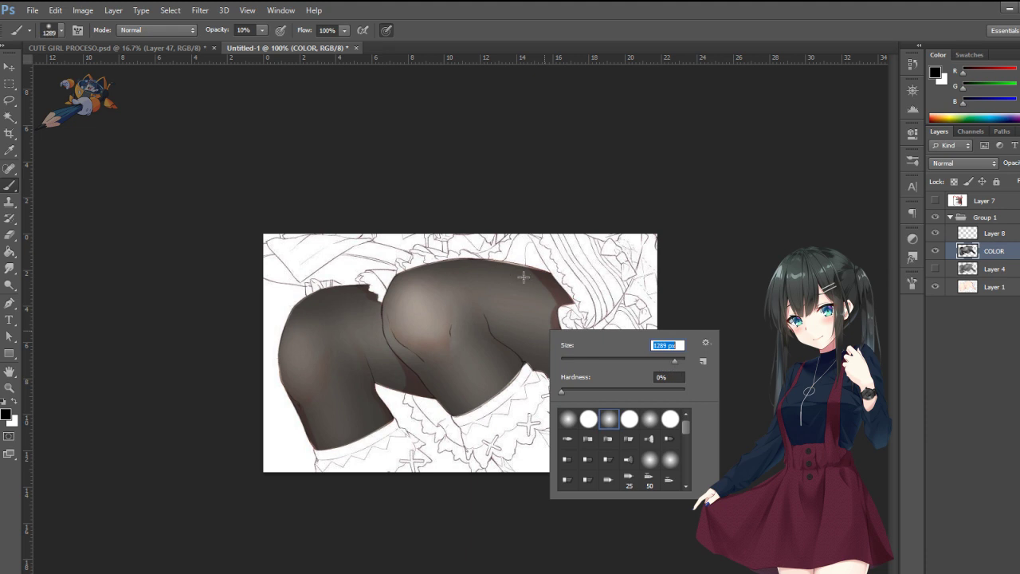
key("Tab")
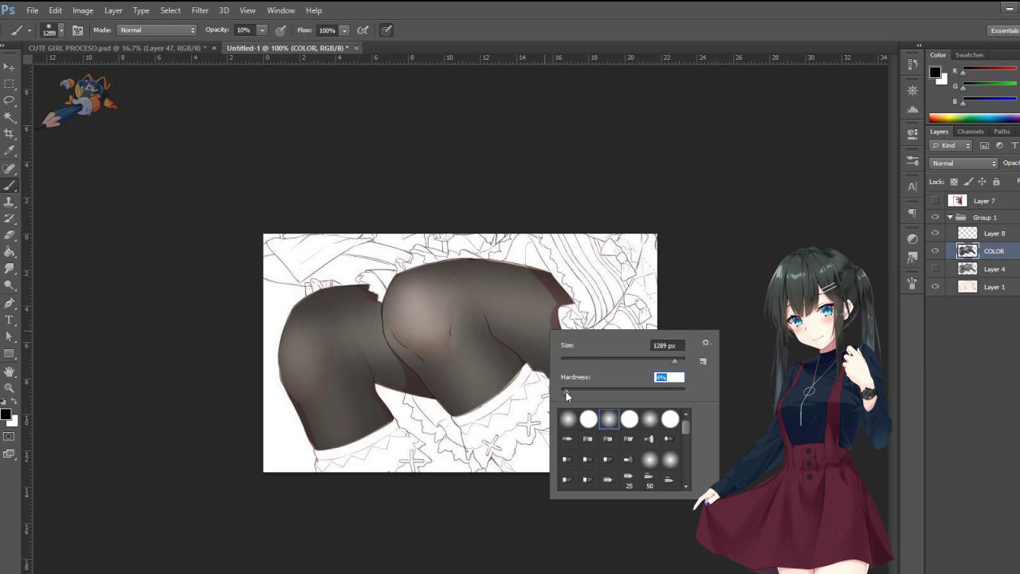
key("shift+Tab")
type("2680")
key("Tab")
key("shift+Tab")
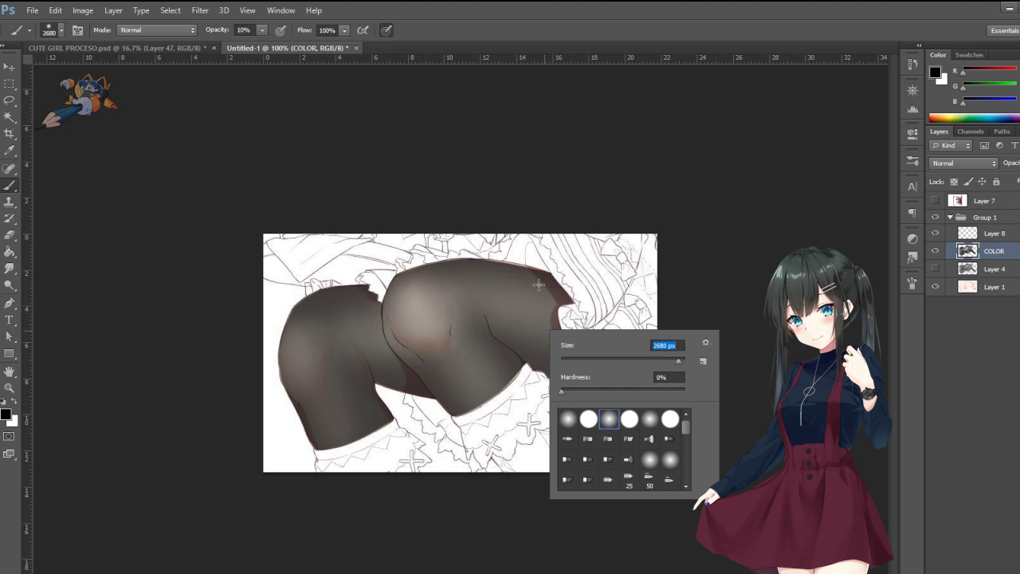
key("Return")
right_click(563, 316)
type("442")
key("Return")
Step: Darken the right stocking's top, lower edge and below the knee, then resize the brush to 121 px
left_click_drag(550, 281, 479, 269)
mouse_move(562, 315)
left_mouse_down()
mouse_move(614, 399)
mouse_move(569, 369)
mouse_move(518, 406)
left_mouse_up()
mouse_move(582, 350)
left_mouse_down()
mouse_move(510, 398)
mouse_move(519, 348)
mouse_move(511, 355)
left_mouse_up()
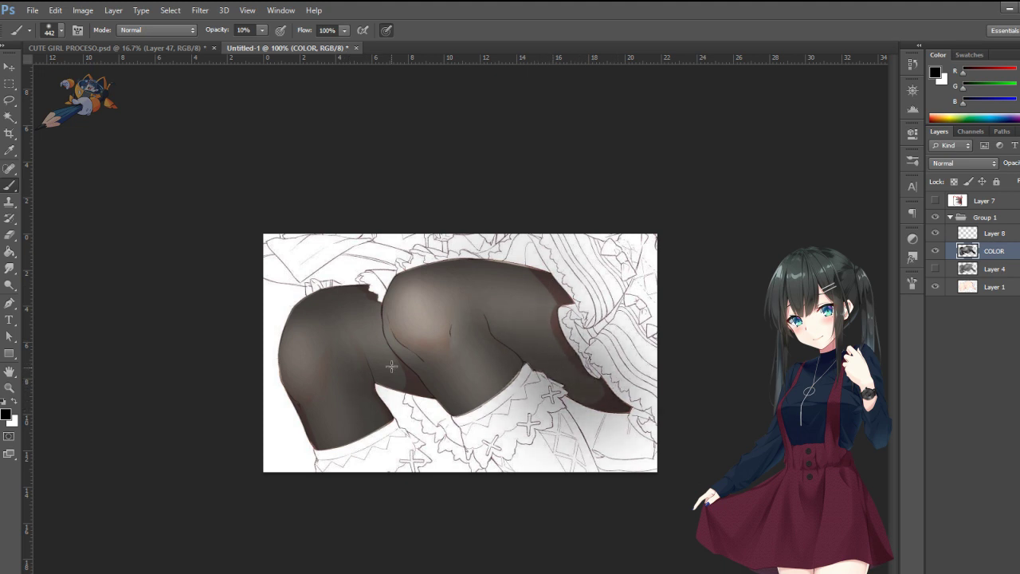
right_click(403, 363)
double_click(514, 375)
type("121")
key("Return")
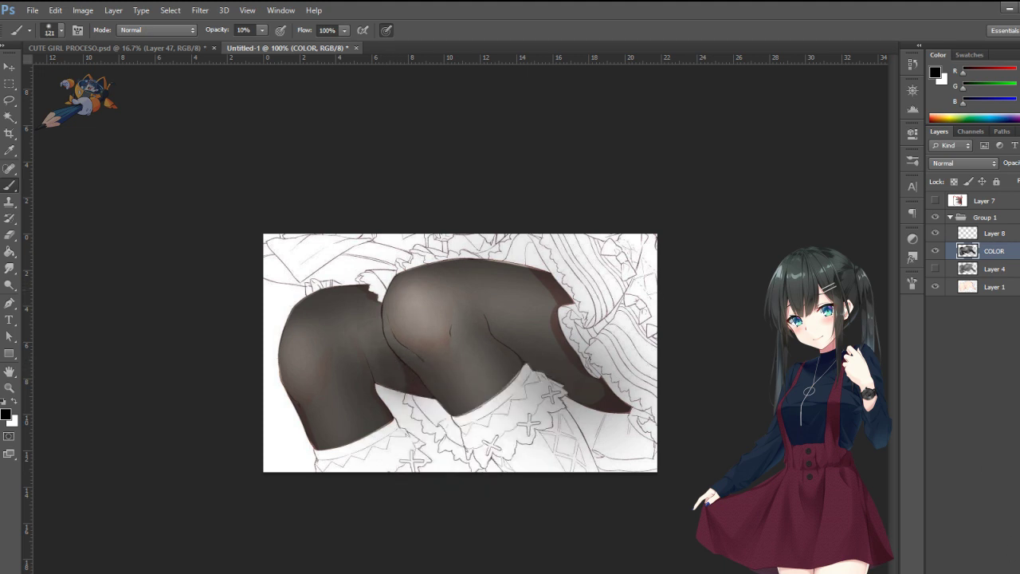
key("ctrl+shift+alt+n")
Step: Set the paint colour to light pink (R253 G223 B223) with a 40 px brush
left_click(14, 403)
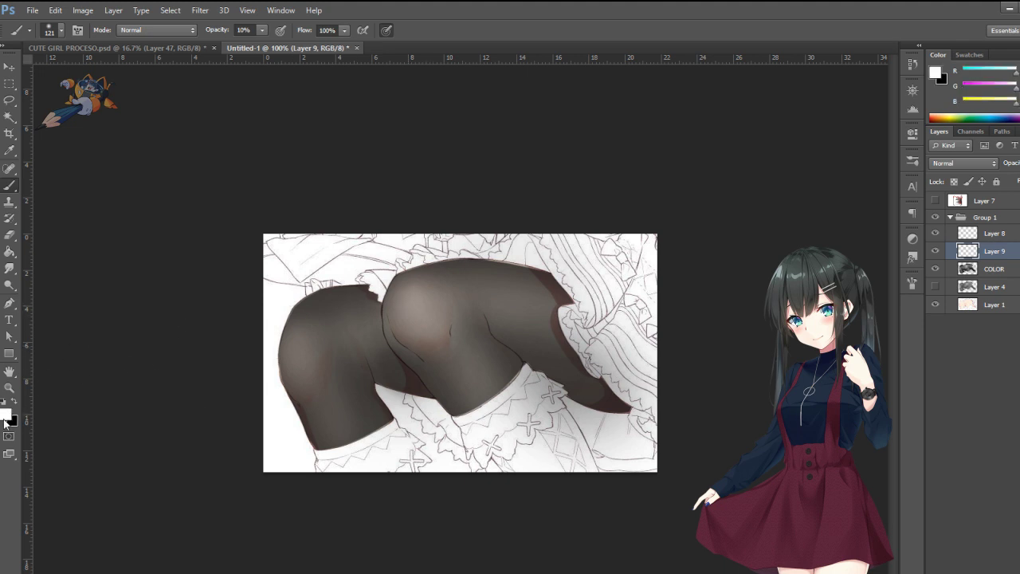
left_click(5, 418)
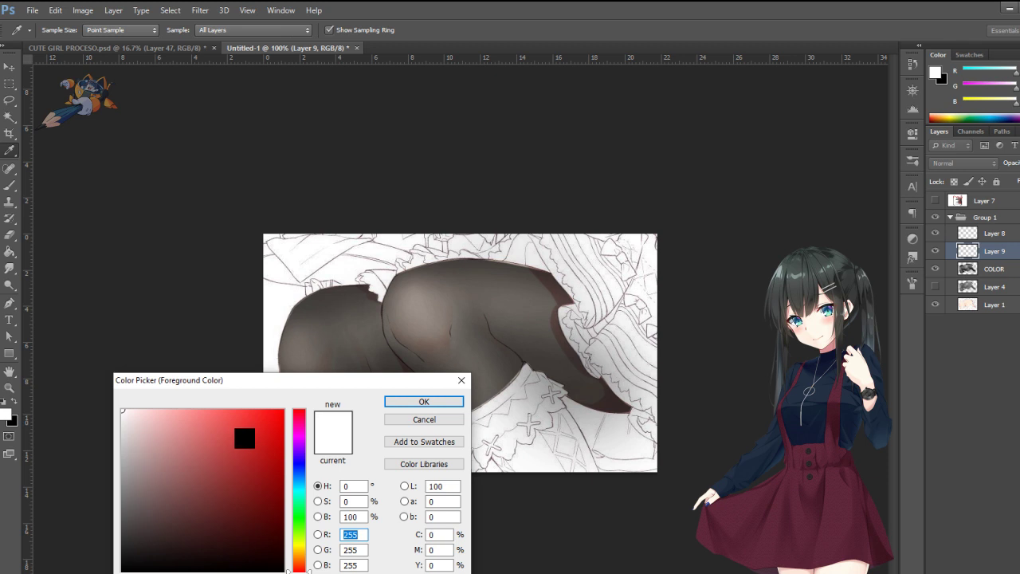
left_click(140, 410)
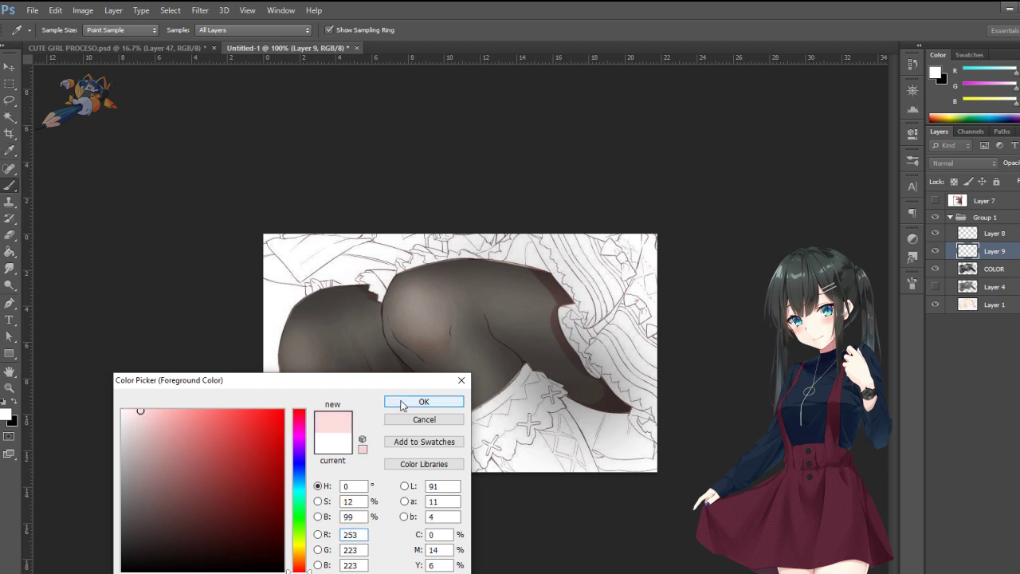
left_click(410, 402)
right_click(393, 284)
type("40")
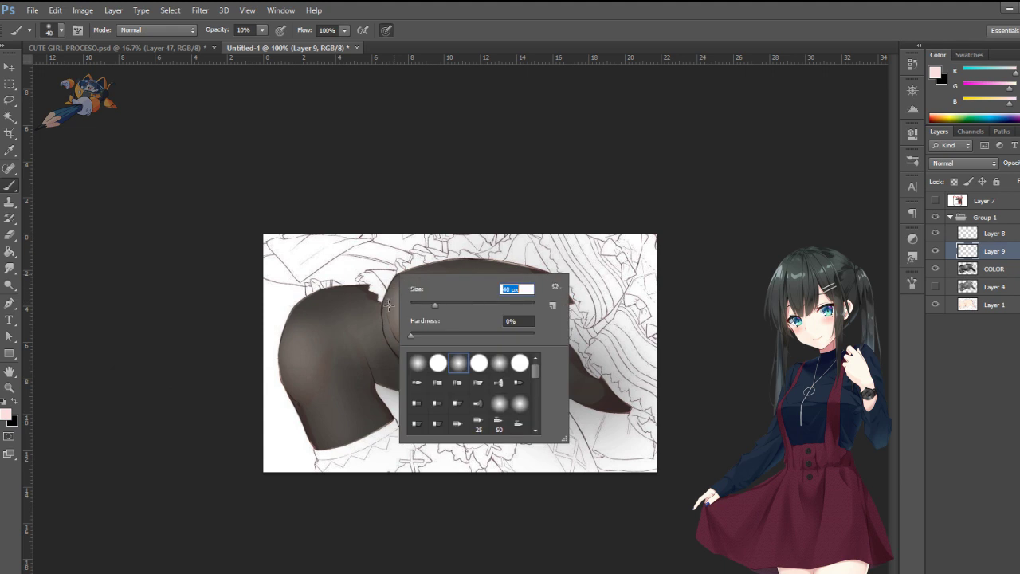
key("Return")
Step: Paint soft pink highlights on the thigh and both knees, then enlarge the brush to 189 px
left_click_drag(412, 302, 410, 326)
left_click_drag(291, 355, 294, 374)
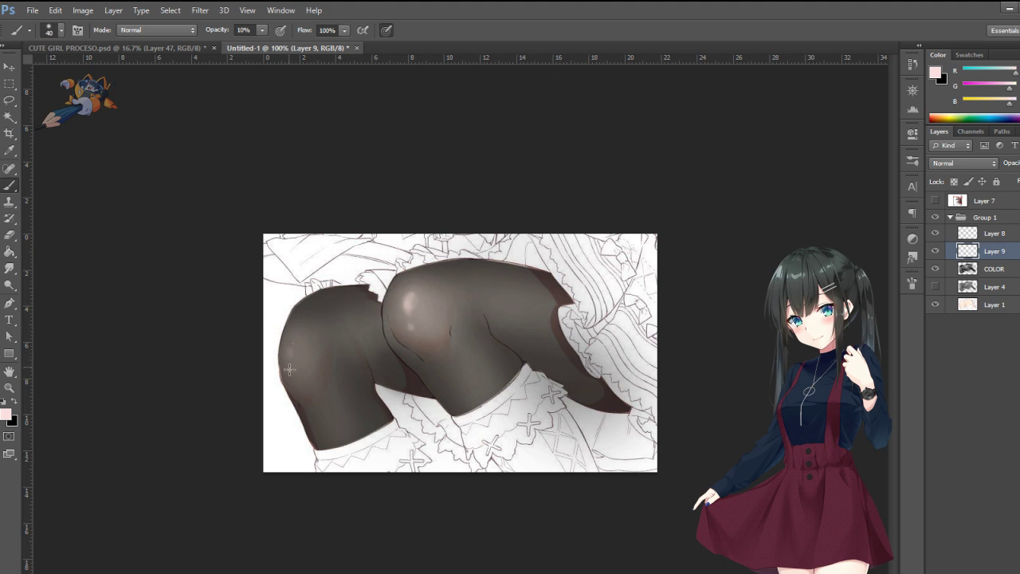
left_click_drag(469, 300, 590, 319)
left_click_drag(475, 298, 562, 314)
right_click(522, 311)
type("189")
key("Return")
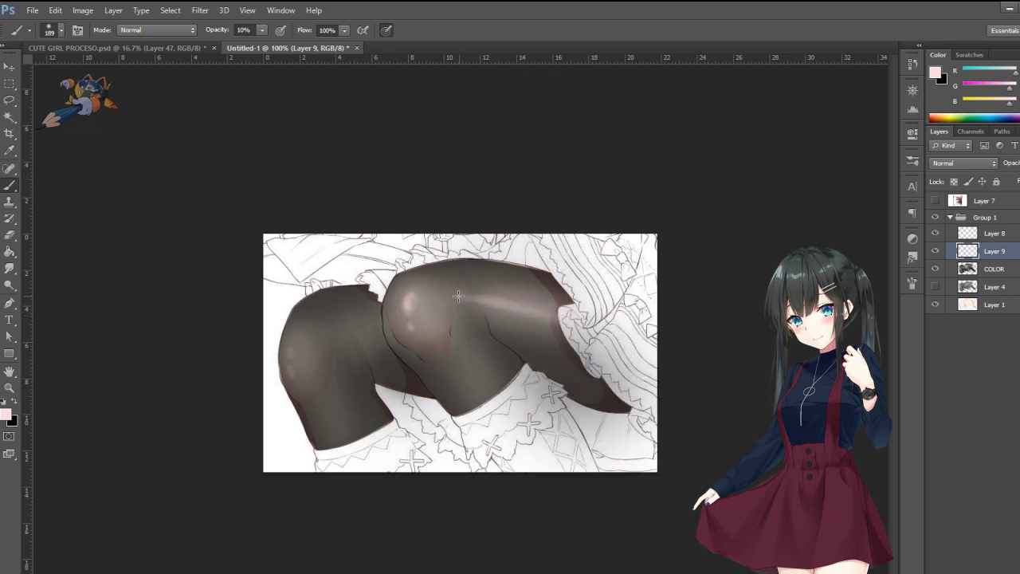
key("ctrl+minus")
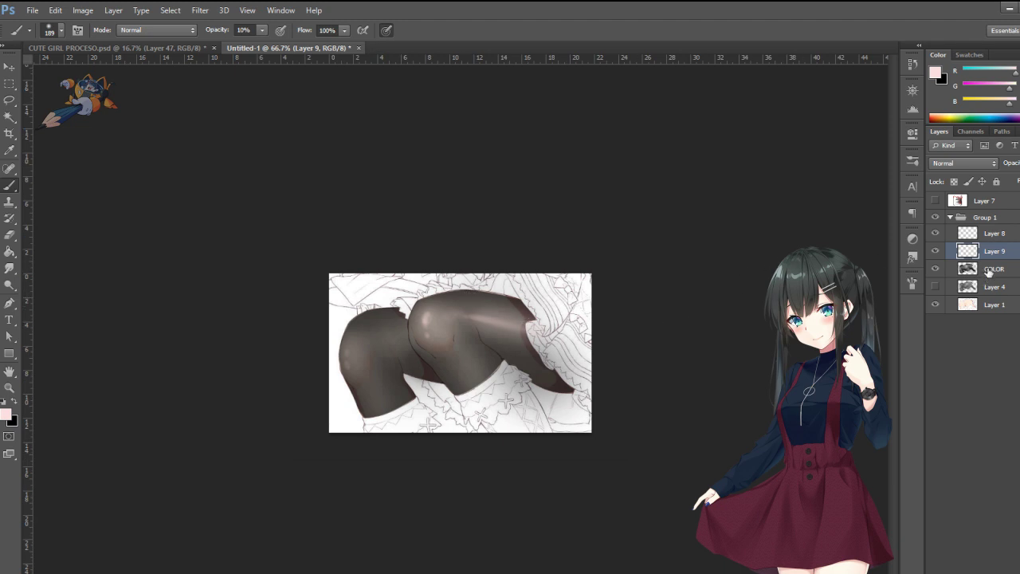
Step: Select Layer 9, COLOR, Layer 4 and Layer 1 and merge them with Ctrl+E
left_click(989, 277, "shift")
left_click(991, 295, "shift")
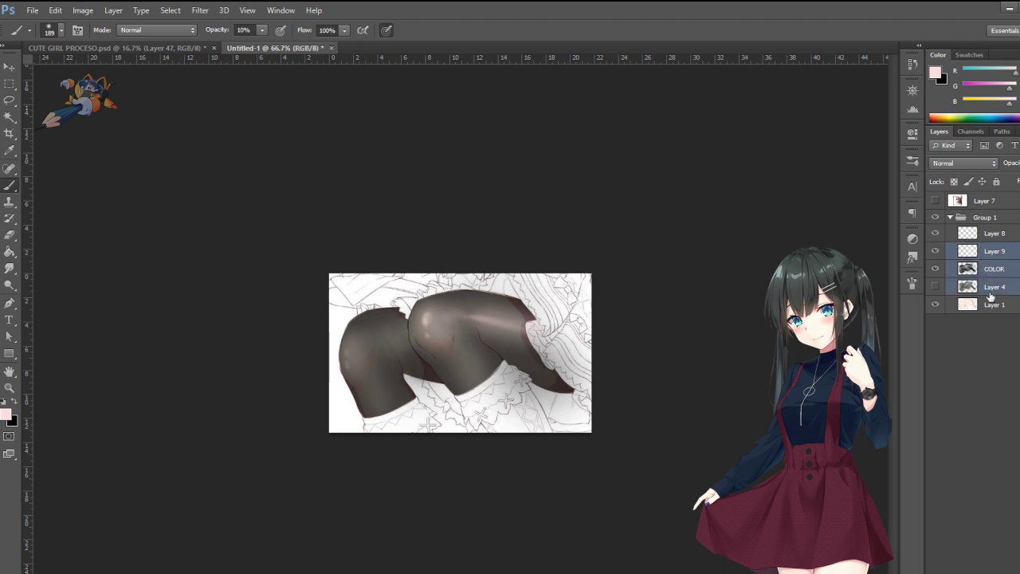
left_click(995, 306, "shift")
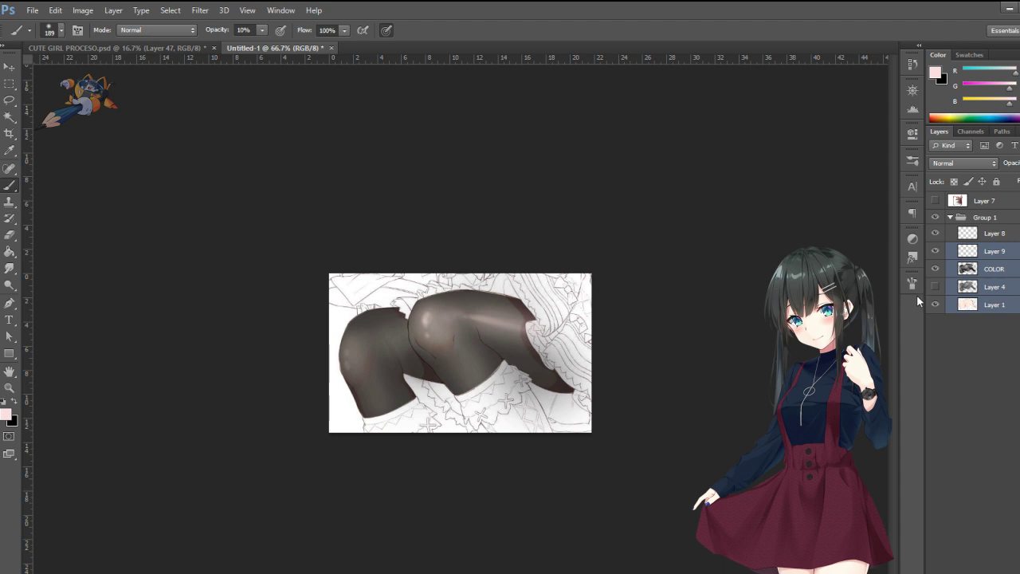
key("ctrl+e")
left_click(936, 251)
left_click(936, 251)
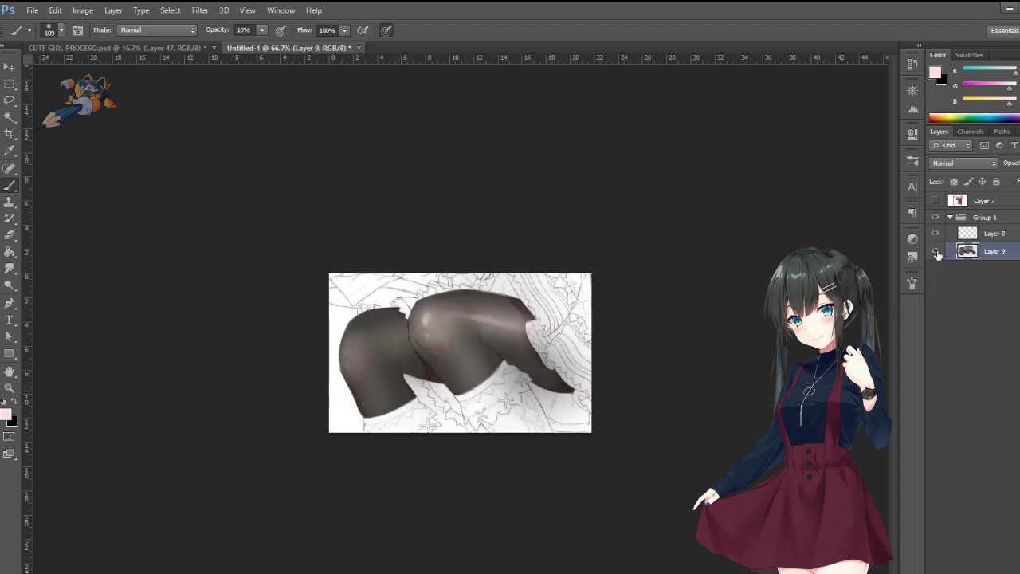
Step: In Curves, darken the RGB midtones, lift the highlights slightly, and raise the Red midpoint 152→158
left_click(83, 10)
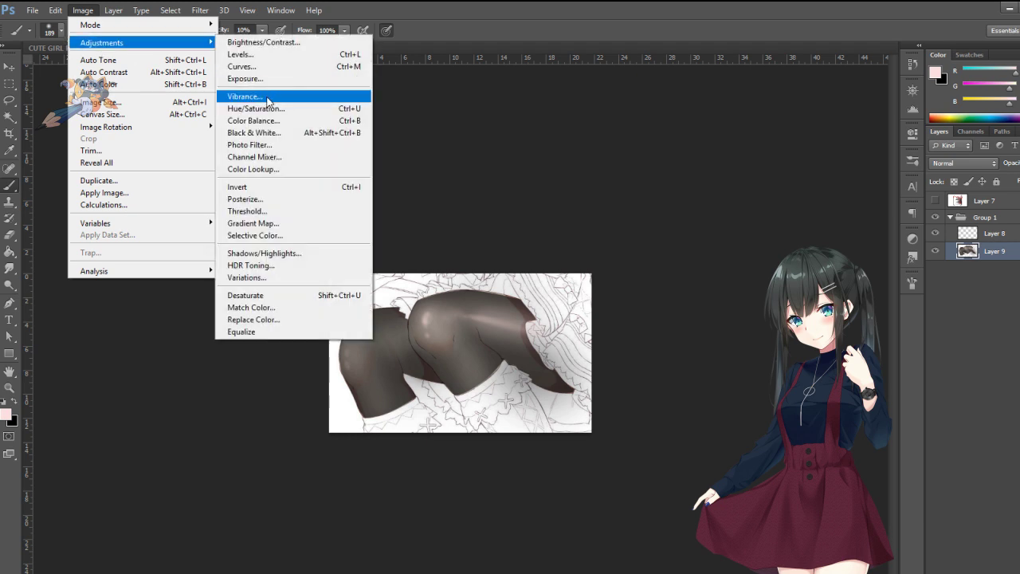
left_click(271, 72)
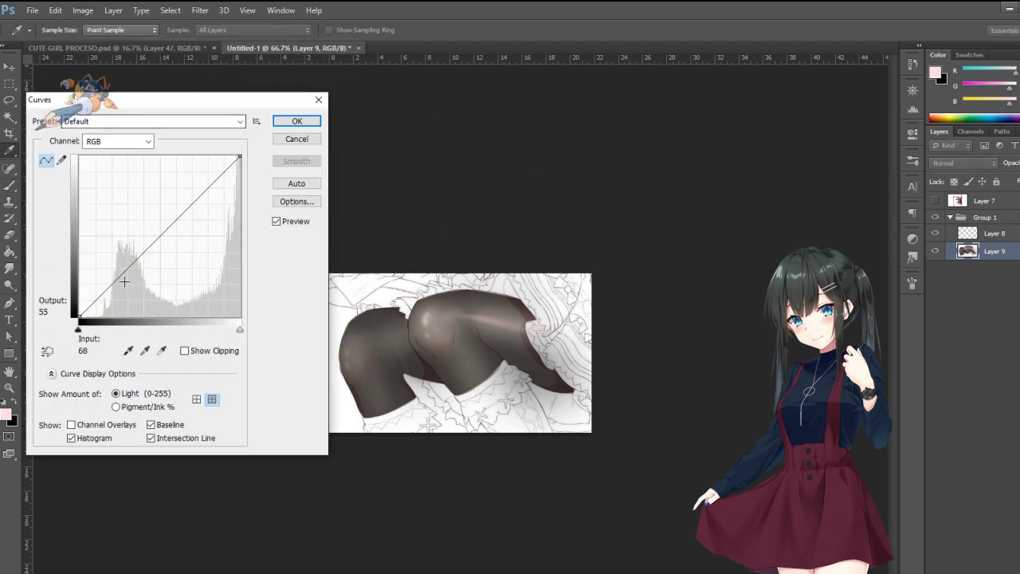
left_click_drag(127, 269, 127, 289)
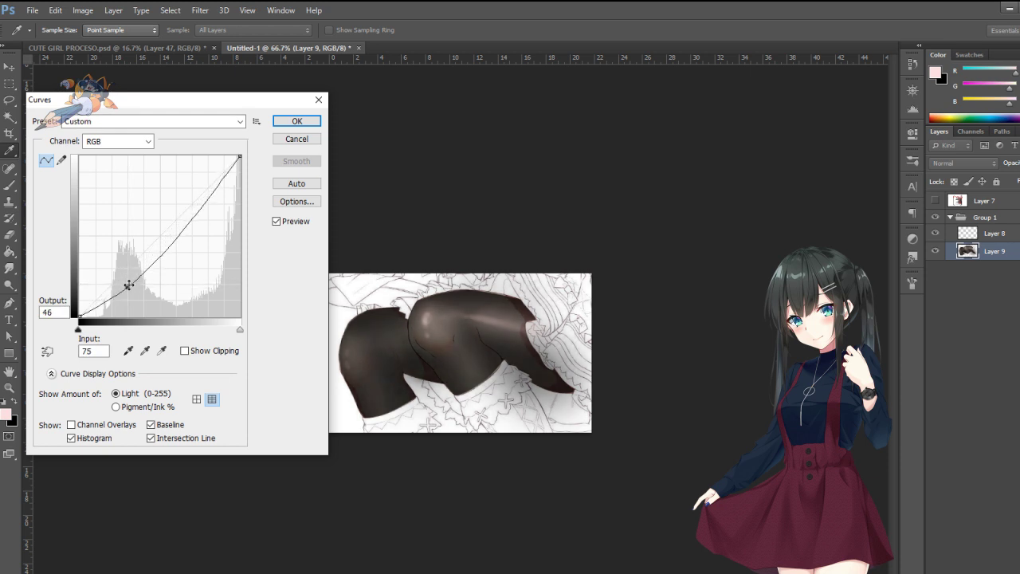
left_click_drag(197, 209, 195, 207)
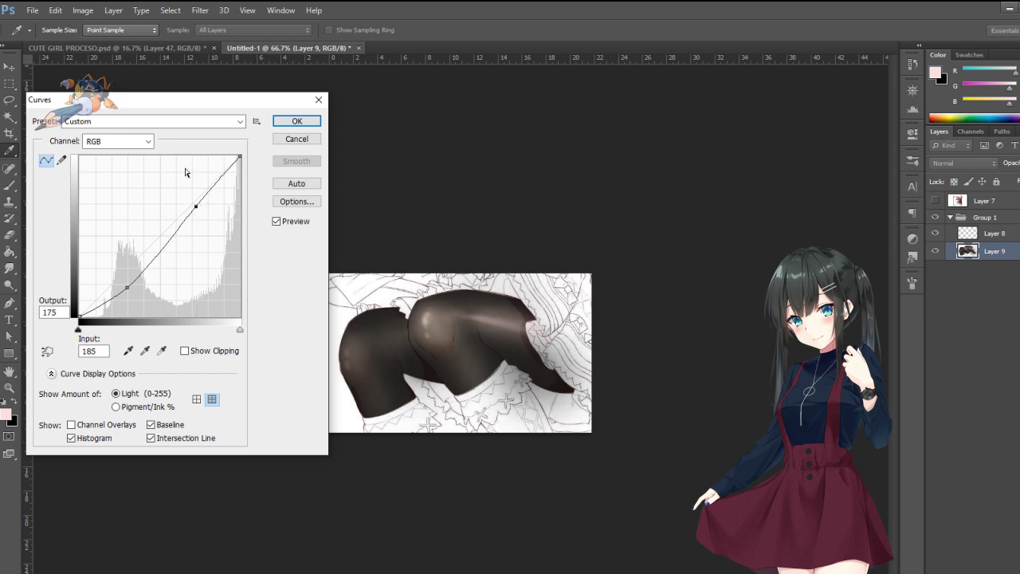
left_click(148, 141)
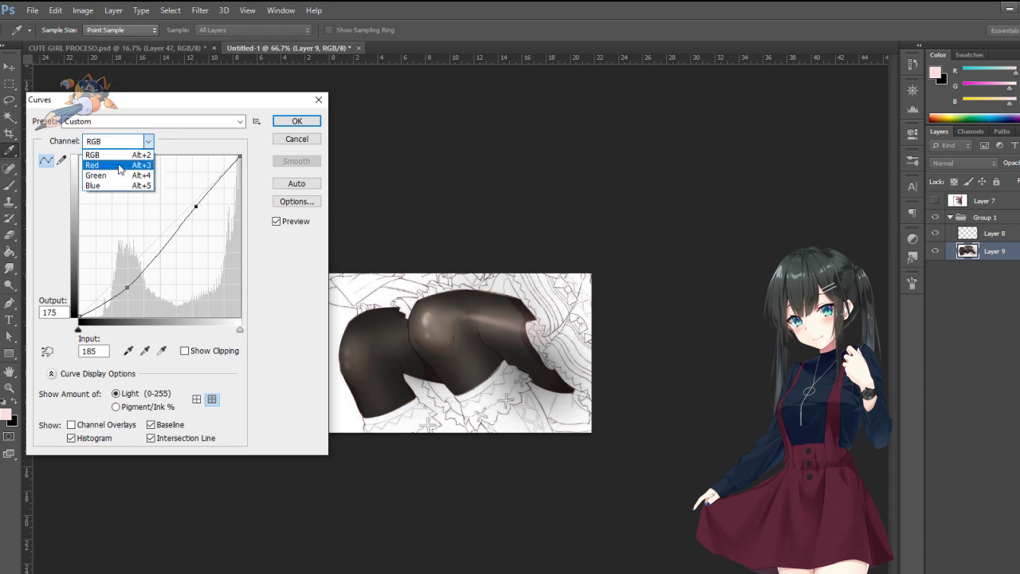
left_click(119, 166)
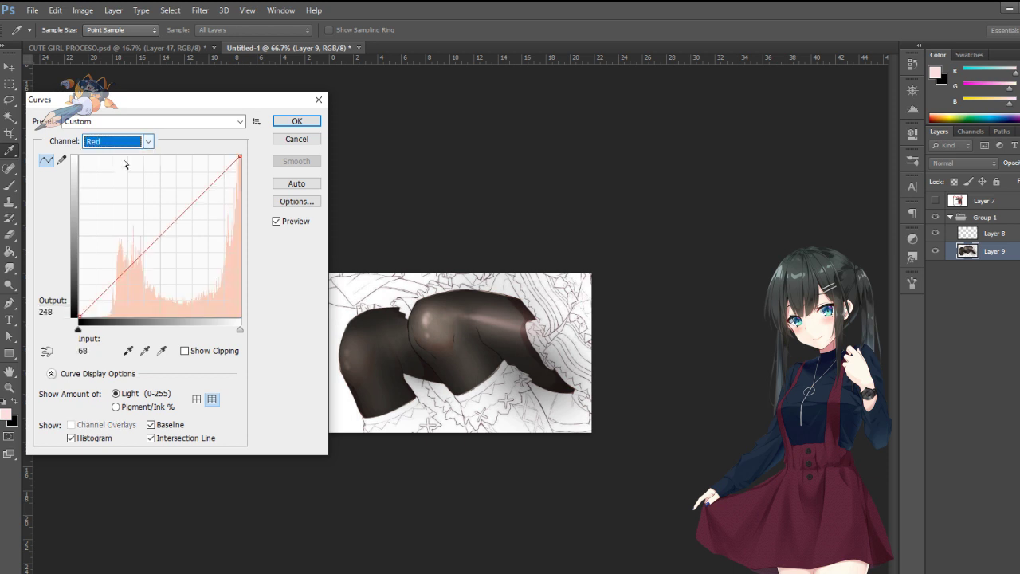
left_click(177, 219)
left_click_drag(176, 219, 175, 216)
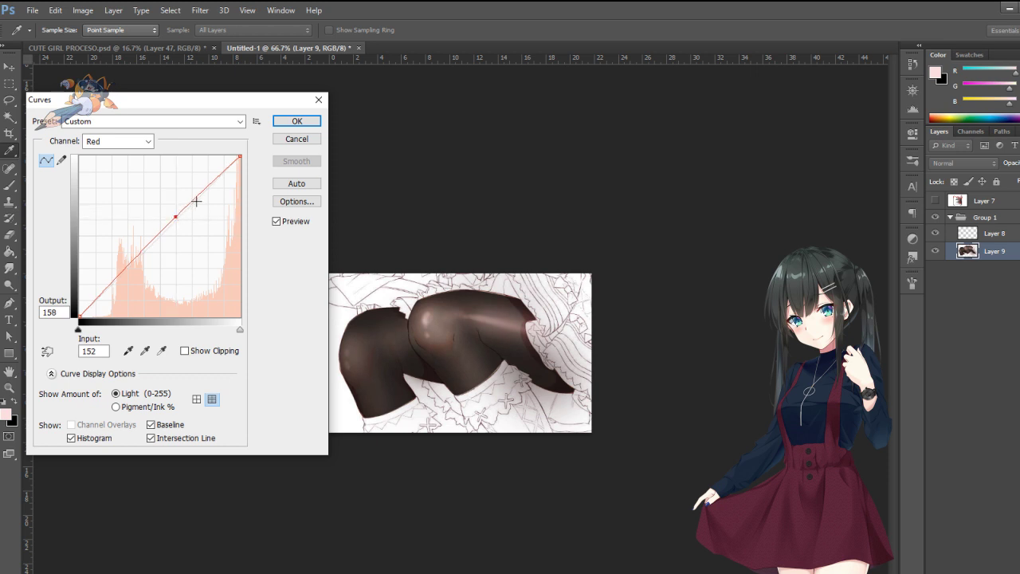
left_click(289, 120)
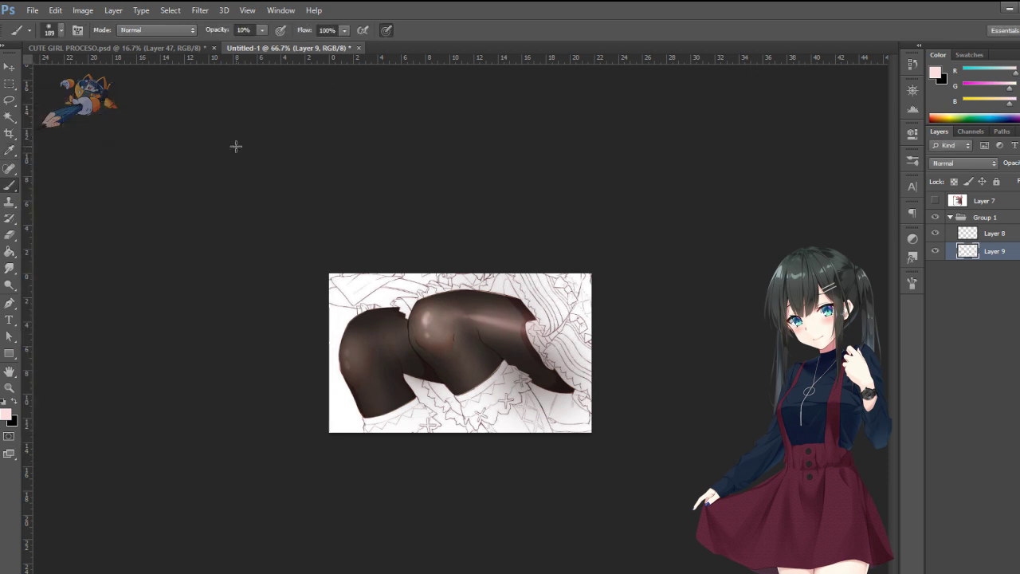